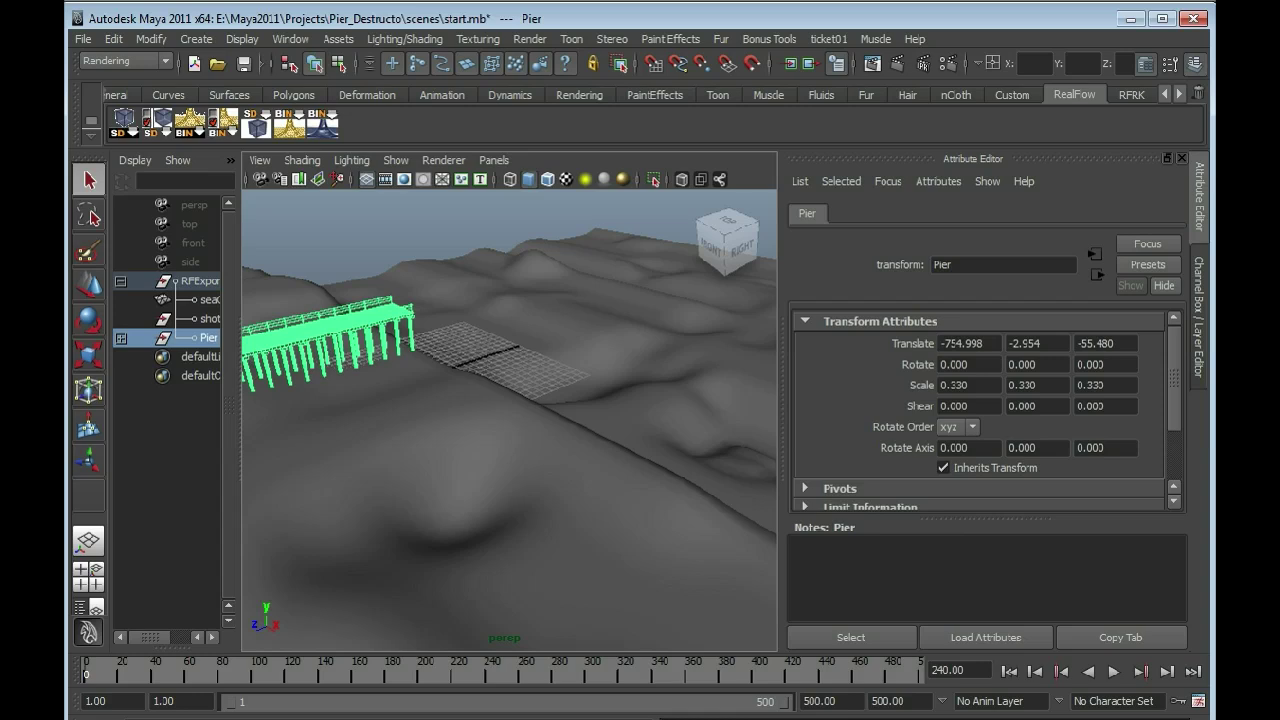
- Hide the pier and start choosing the output file for a RealFlow SD export of the seaGround mesh
{"action": "key", "text": "ctrl+h"}
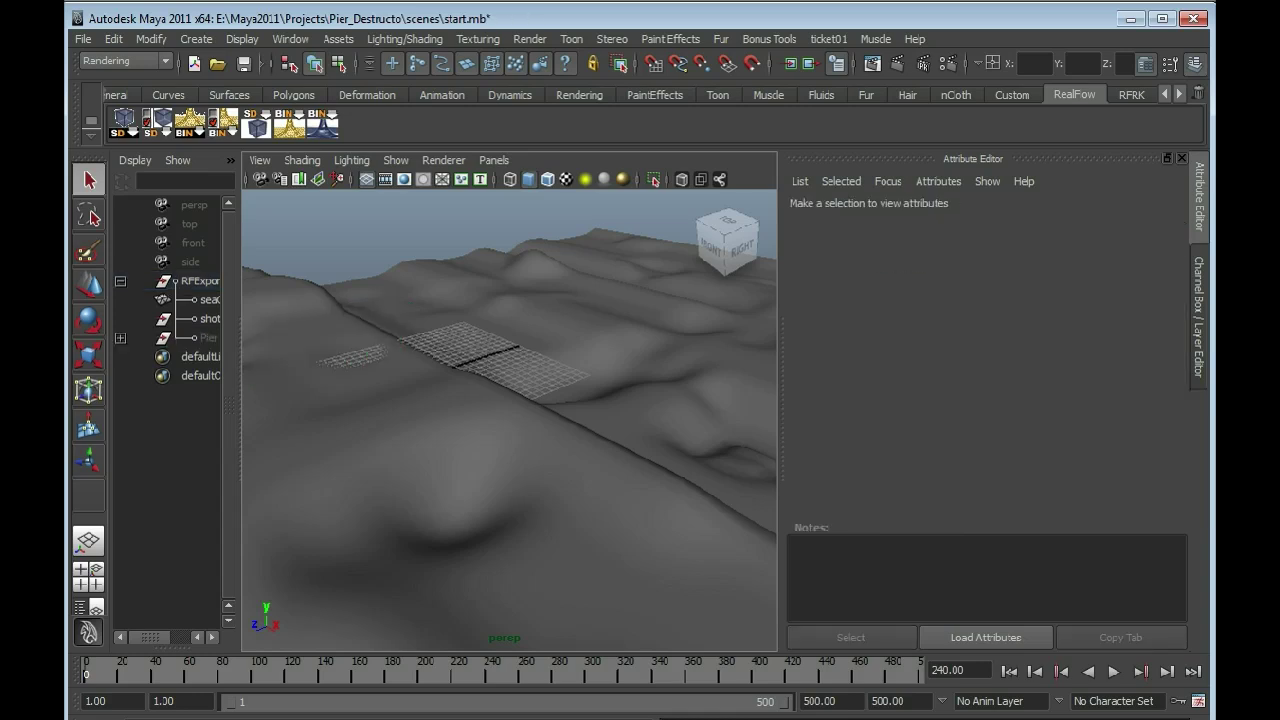
{"action": "left_click", "coordinate": [208, 299]}
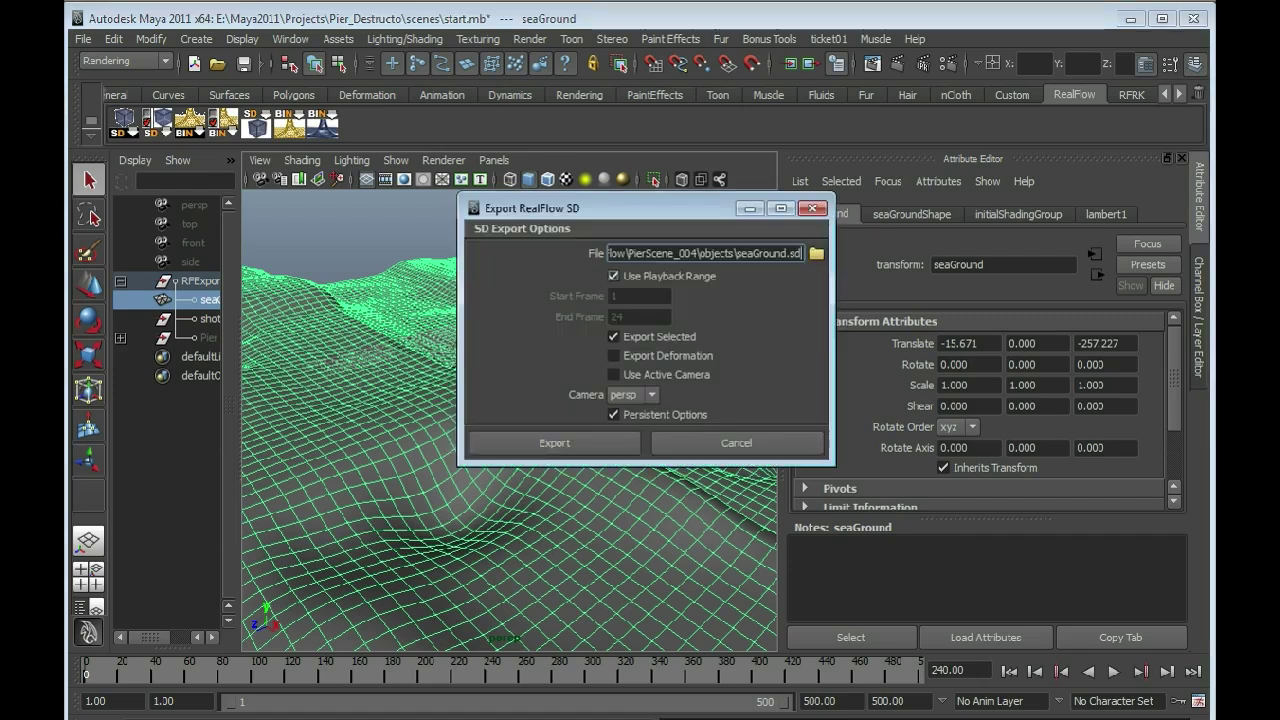
{"action": "left_click", "coordinate": [816, 253]}
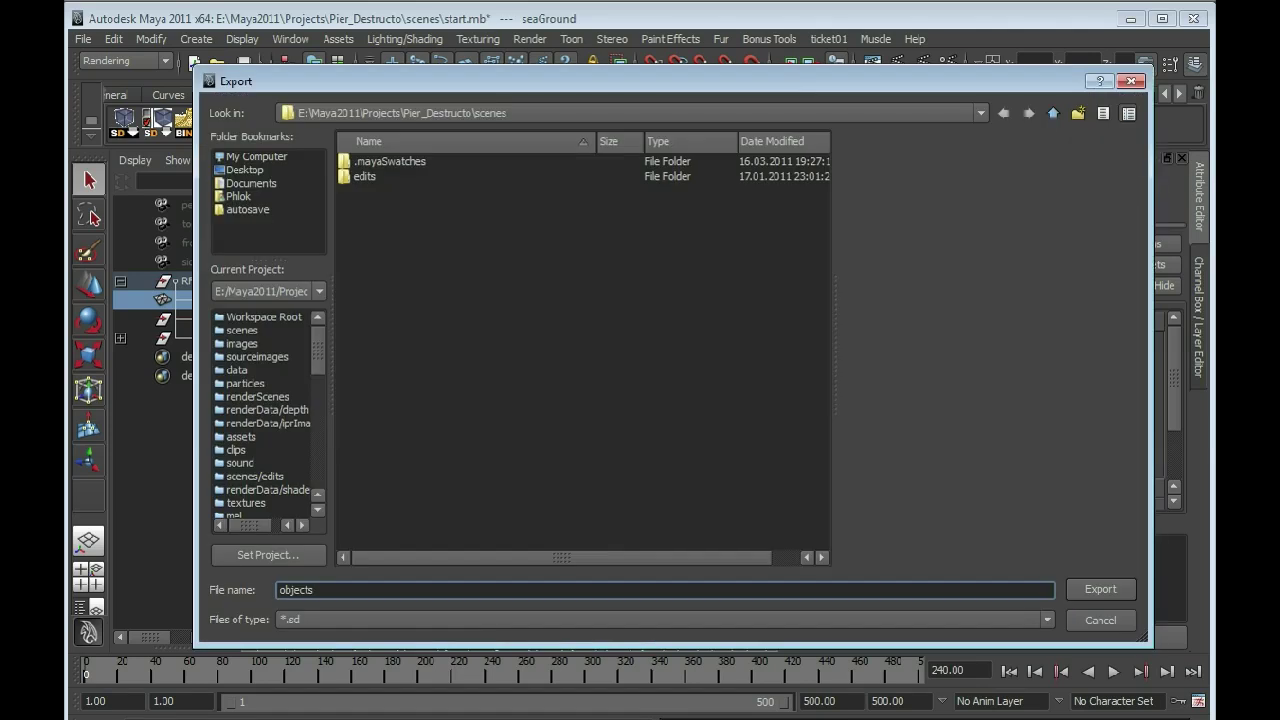
- Browse the export location to the objects folder of the OceanSwells01 project on drive E
{"action": "left_click_drag", "start_coordinate": [673, 87], "coordinate": [586, 307]}
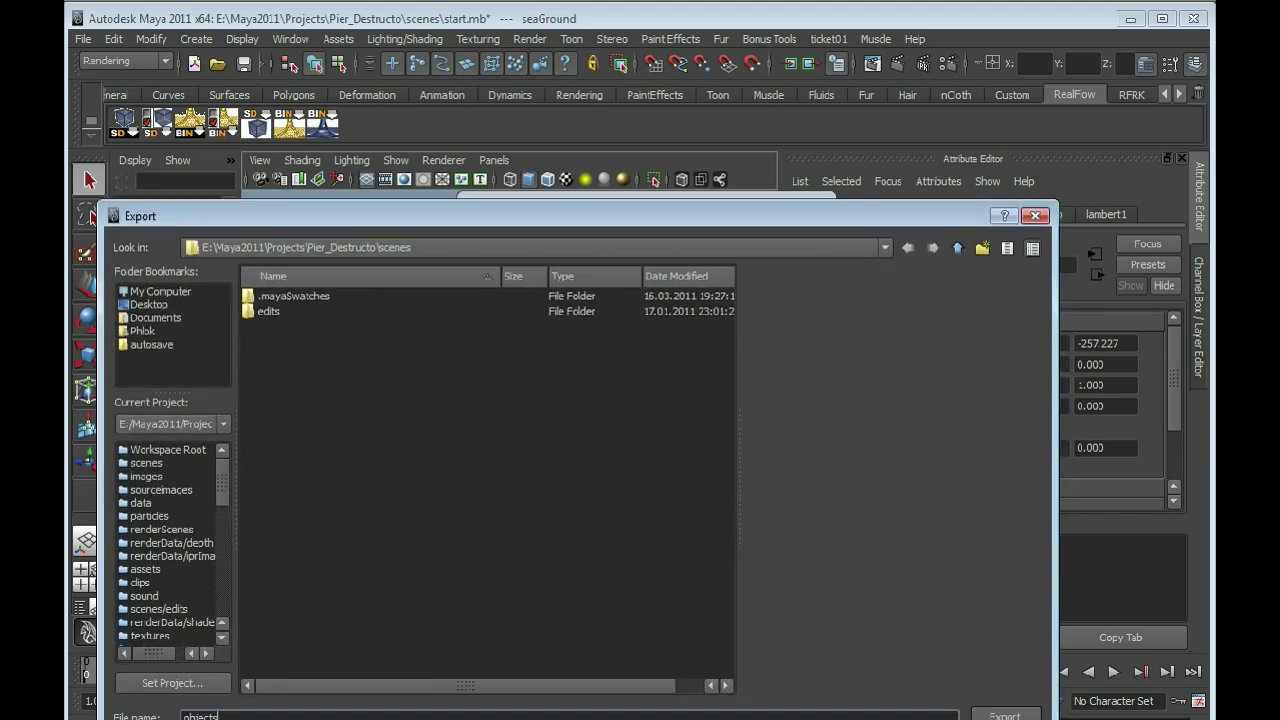
{"action": "left_click", "coordinate": [957, 247]}
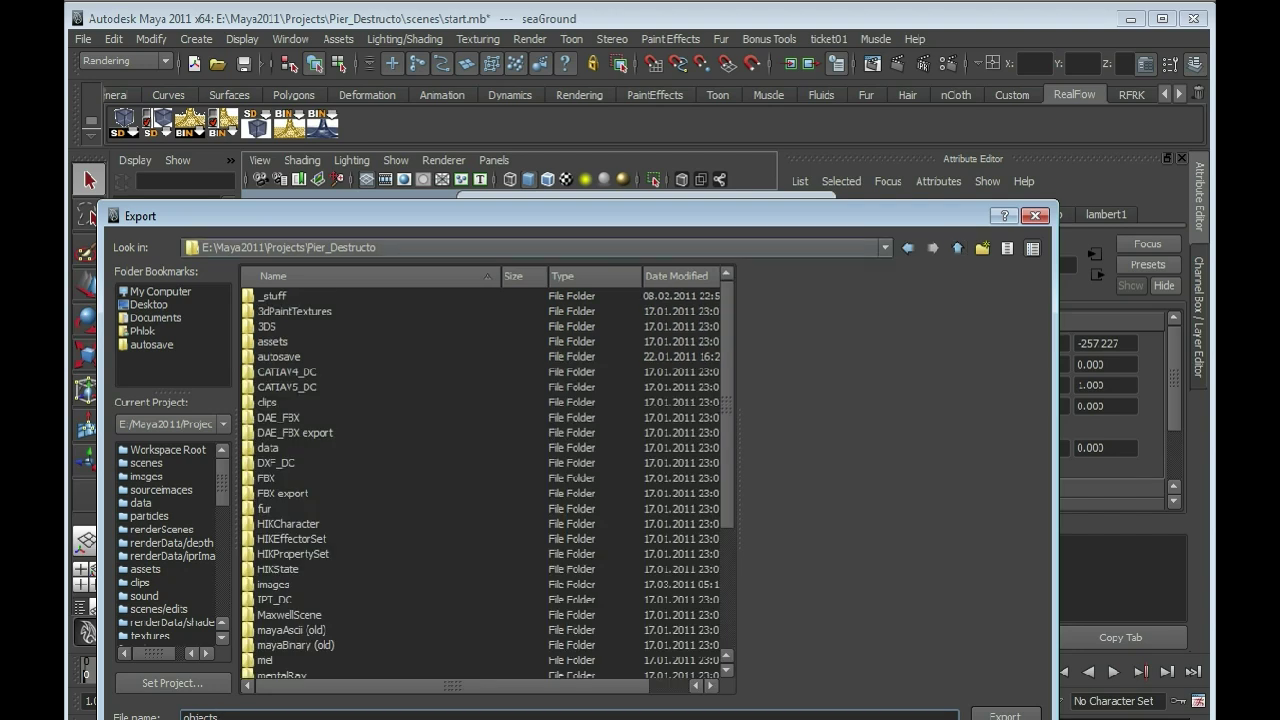
{"action": "left_click", "coordinate": [957, 247]}
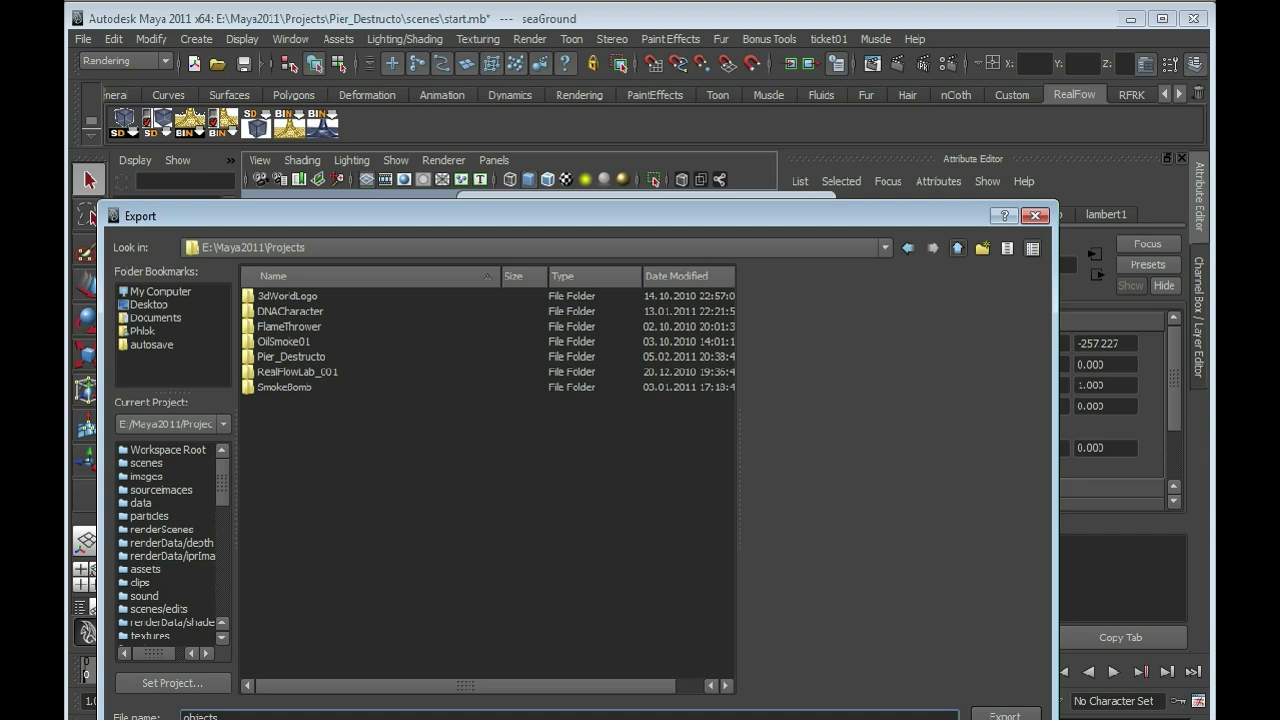
{"action": "left_click", "coordinate": [957, 247]}
{"action": "left_click", "coordinate": [957, 247]}
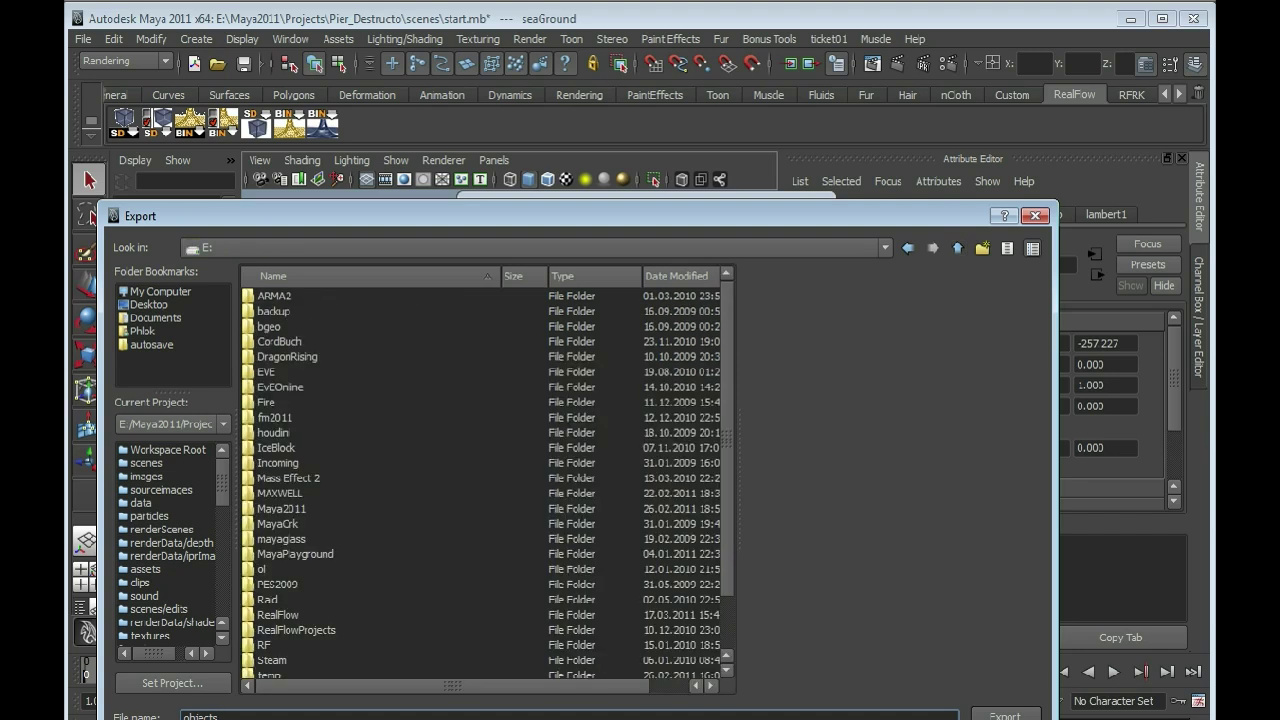
{"action": "scroll", "coordinate": [484, 478], "scroll_direction": "down", "scroll_amount": 1}
{"action": "double_click", "coordinate": [278, 569]}
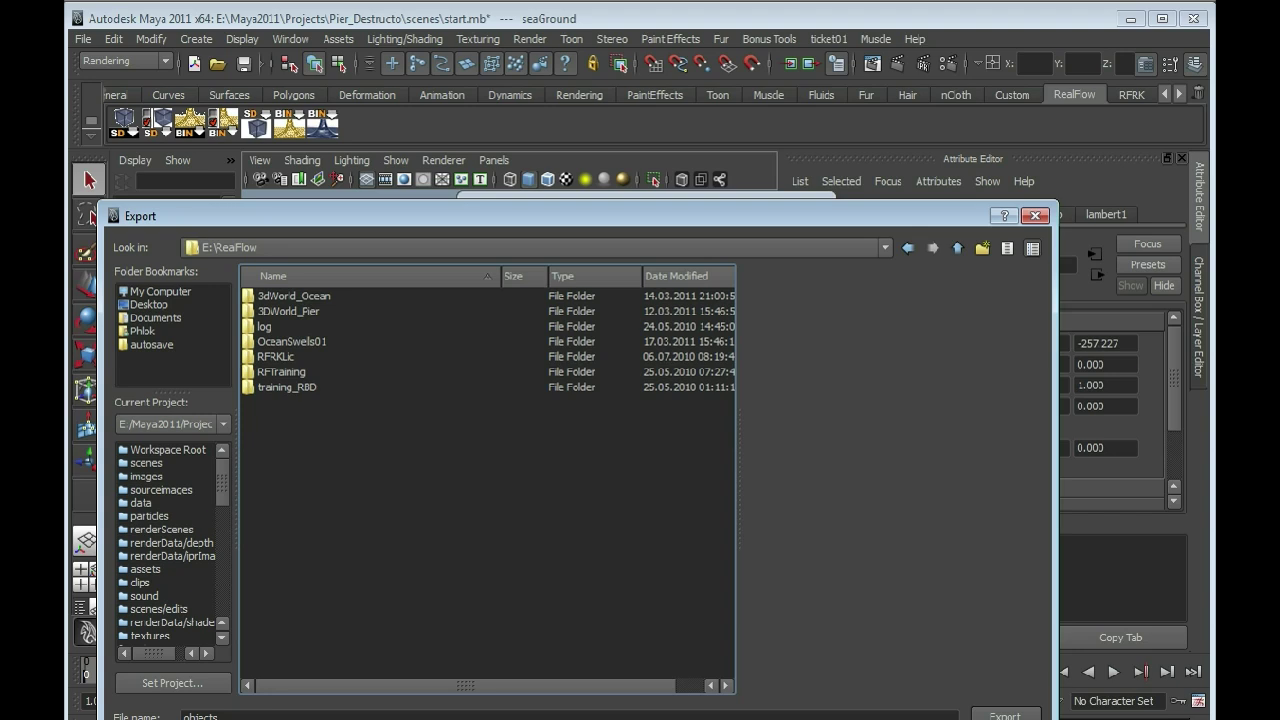
{"action": "double_click", "coordinate": [291, 341]}
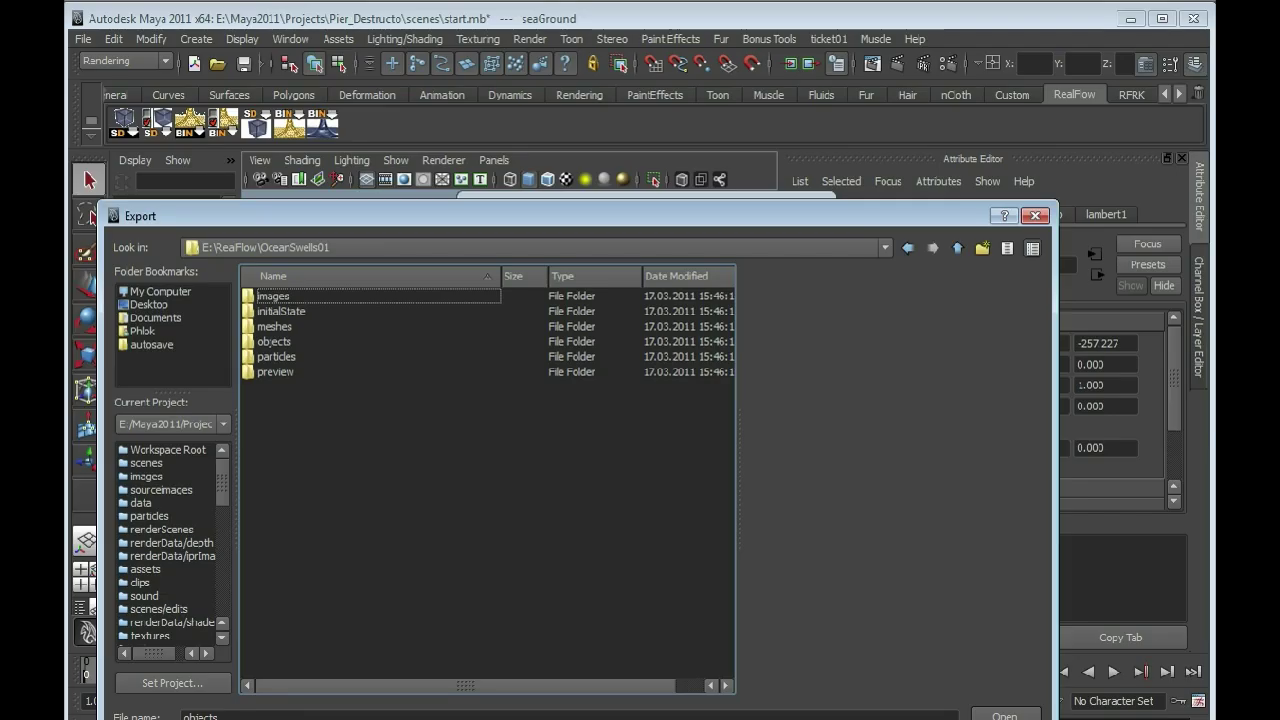
{"action": "key", "text": "Return"}
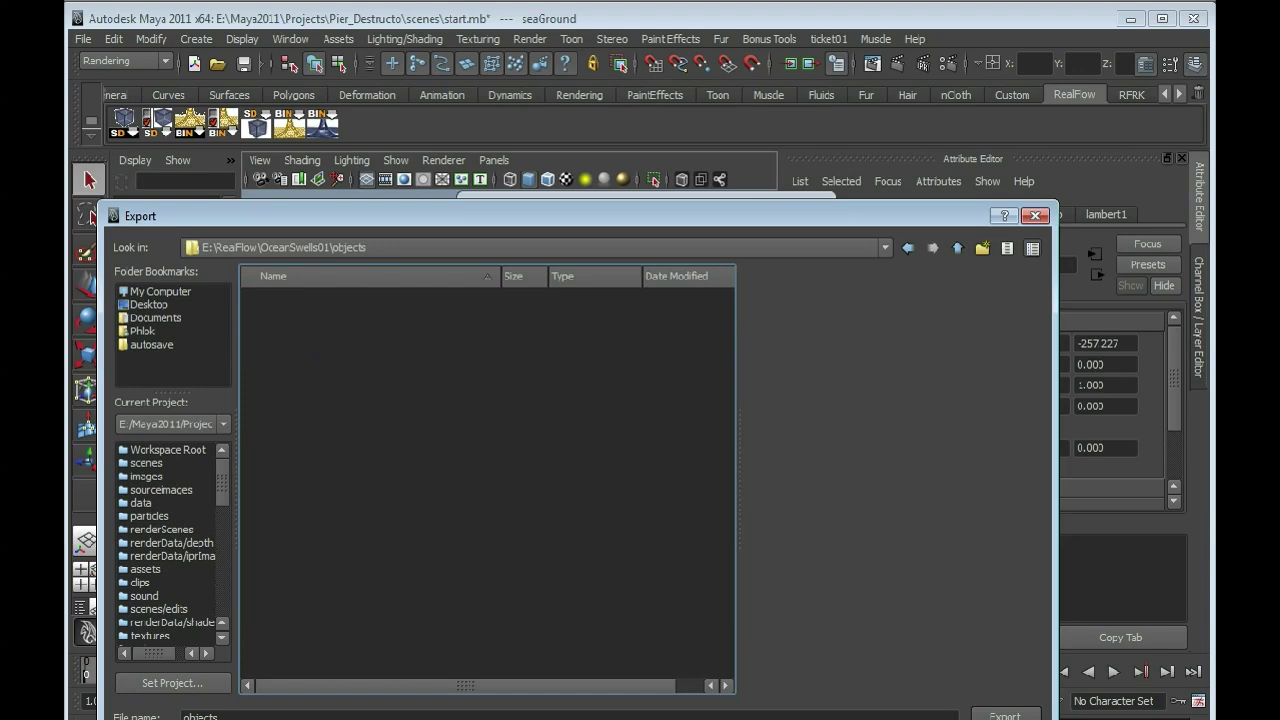
- Name the SD export file seaGround and accept it as the output file
{"action": "left_click_drag", "start_coordinate": [578, 216], "coordinate": [617, 124]}
{"action": "left_click", "coordinate": [256, 626]}
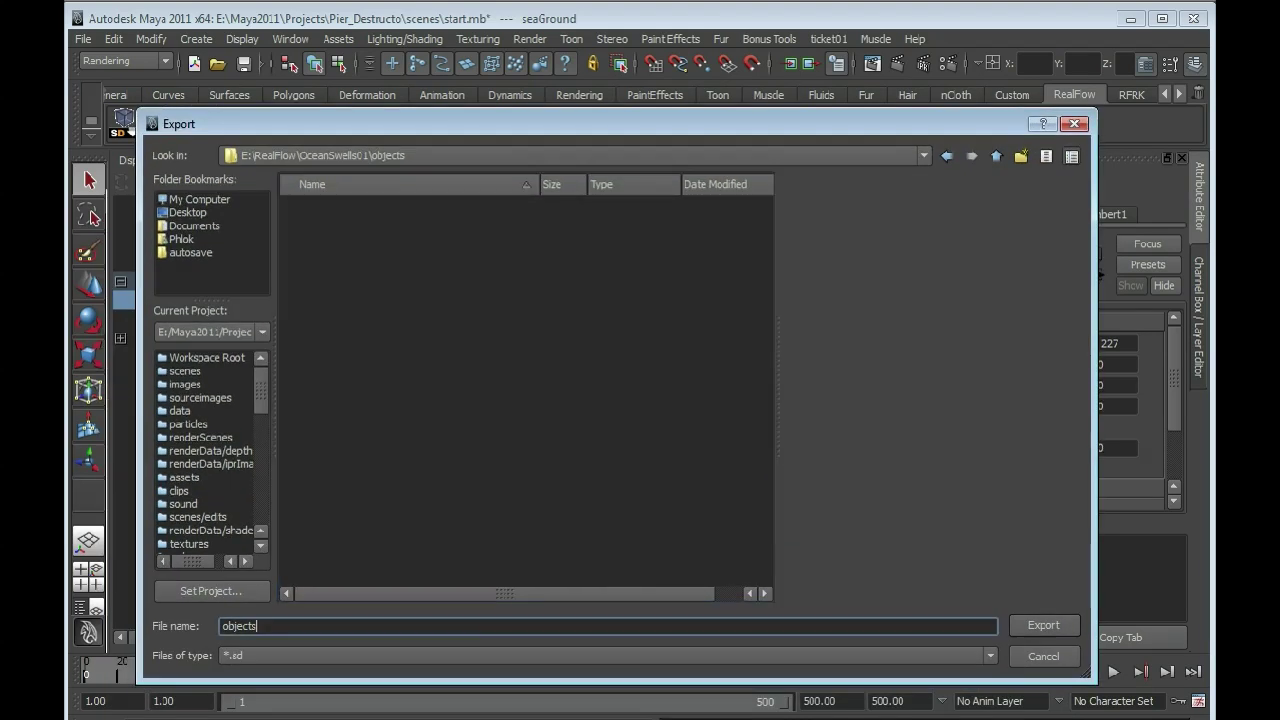
{"action": "double_click", "coordinate": [240, 626]}
{"action": "type", "text": "seaGround"}
{"action": "key", "text": "Return"}
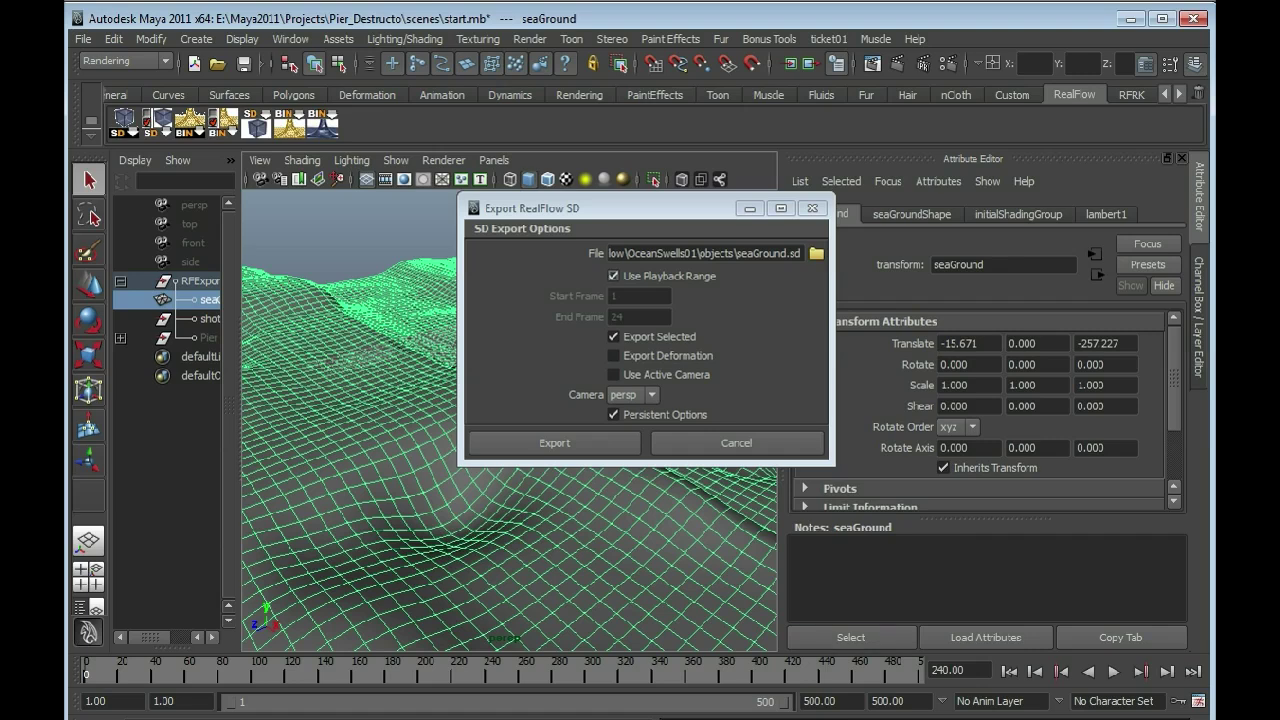
- Disable the playback range, set the end frame to 1, and export the seaGround mesh as SD
{"action": "left_click", "coordinate": [614, 275]}
{"action": "double_click", "coordinate": [617, 316]}
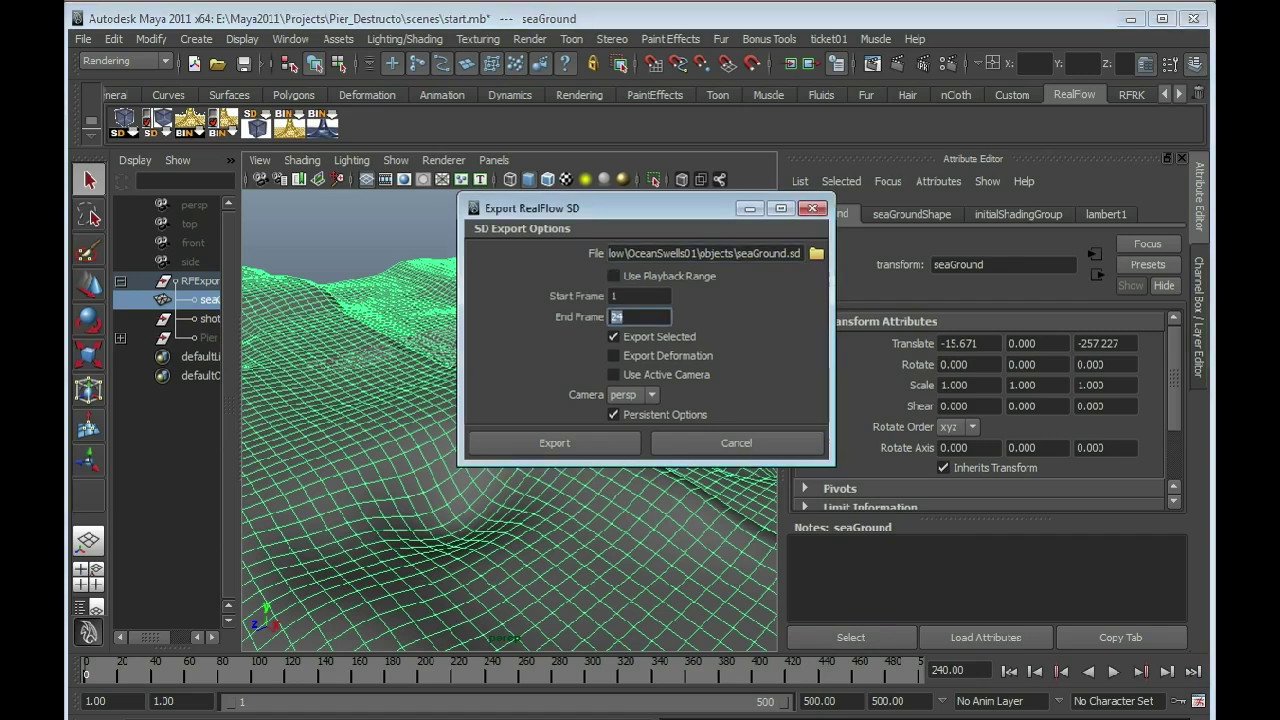
{"action": "type", "text": "1"}
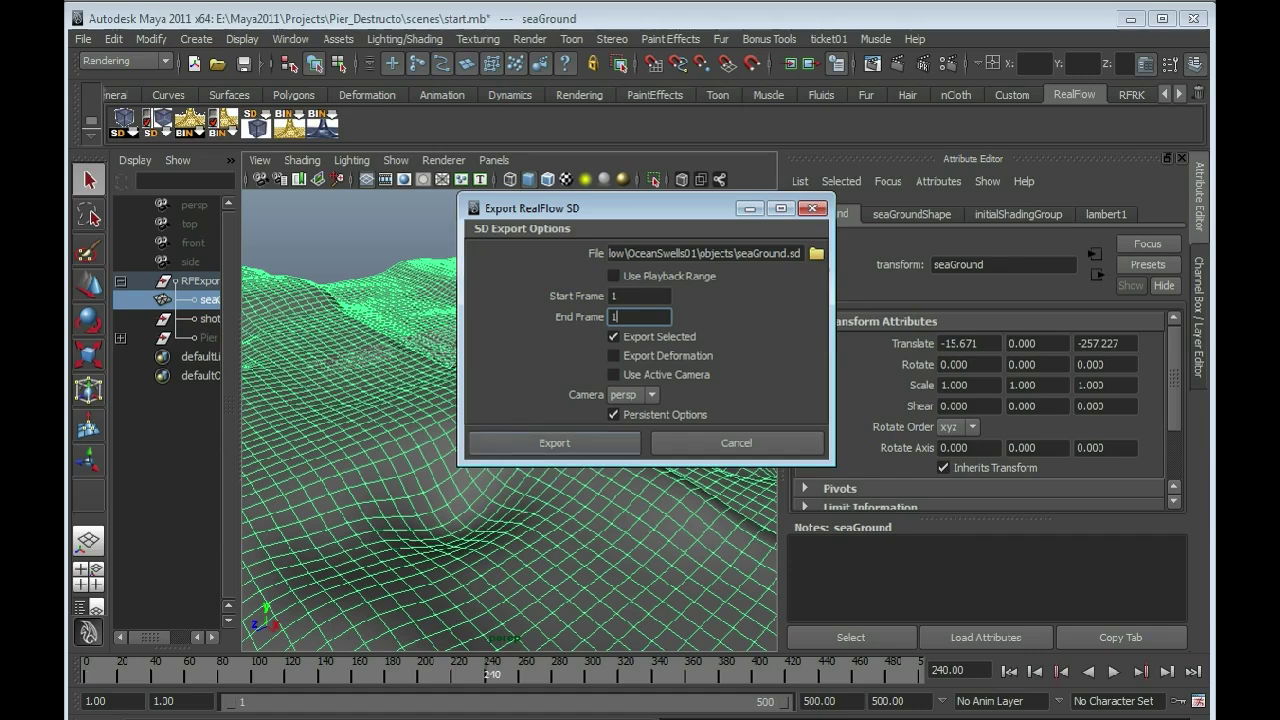
{"action": "left_click", "coordinate": [554, 442]}
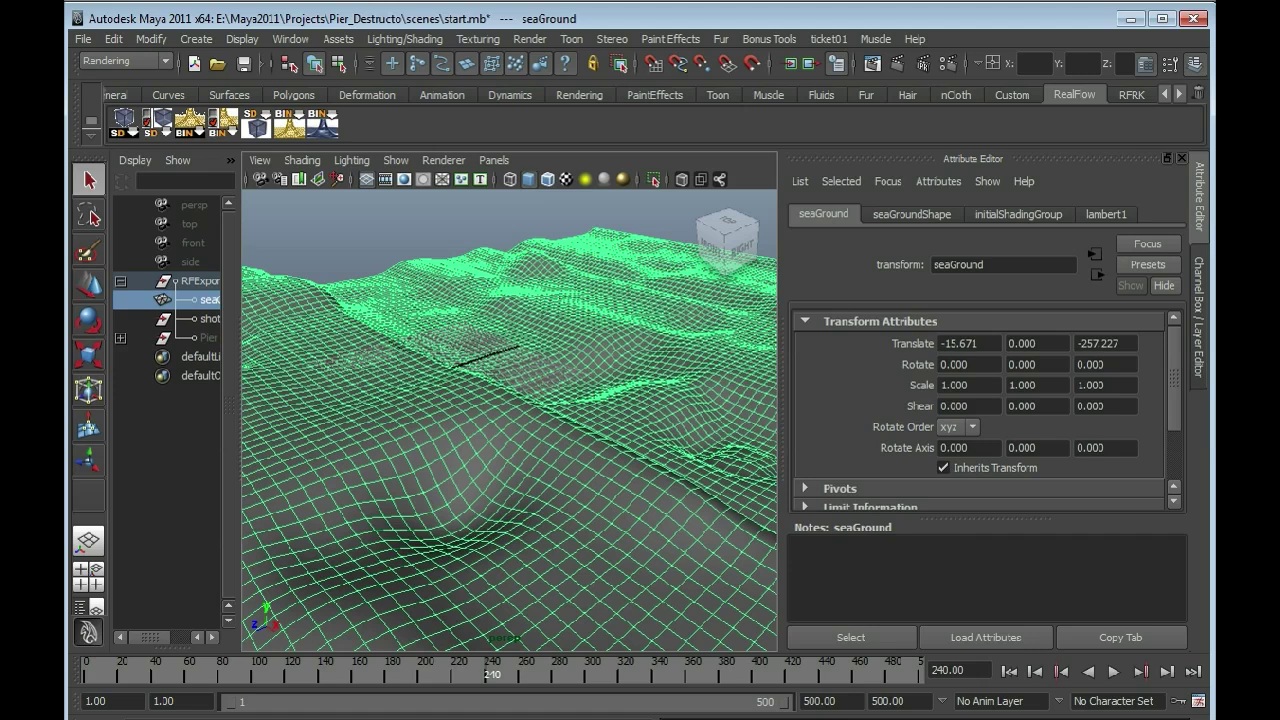
- Hide the seaGround mesh and show the selected Pier group again
{"action": "left_click", "coordinate": [207, 337]}
{"action": "left_click", "coordinate": [509, 470]}
{"action": "key", "text": "ctrl+h"}
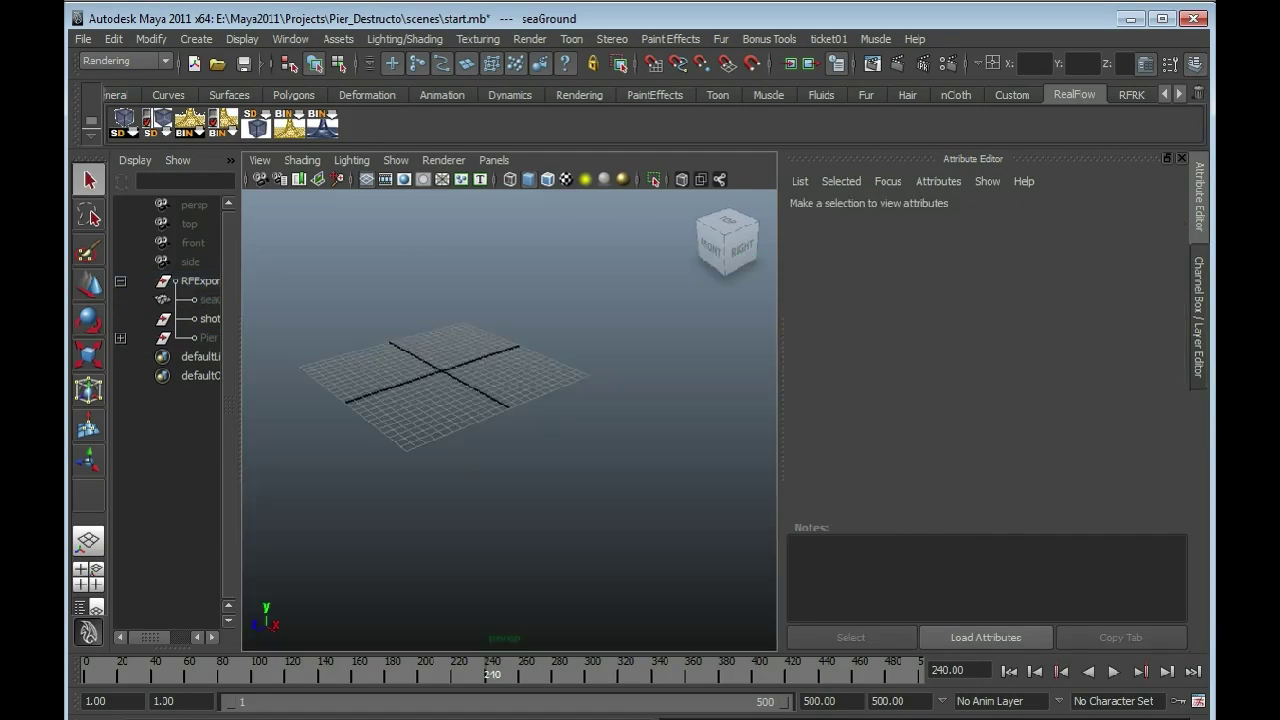
{"action": "left_click_drag", "start_coordinate": [200, 356], "coordinate": [200, 375]}
{"action": "left_click", "coordinate": [207, 337]}
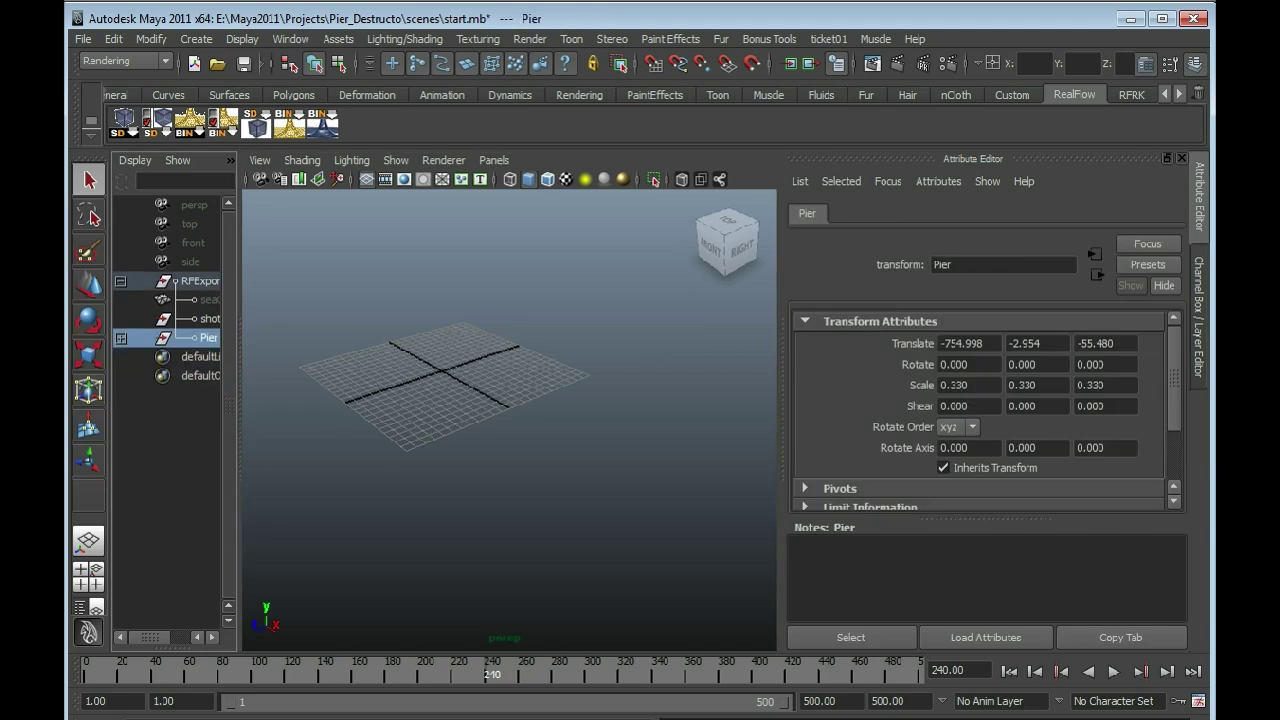
{"action": "key", "text": "shift+h"}
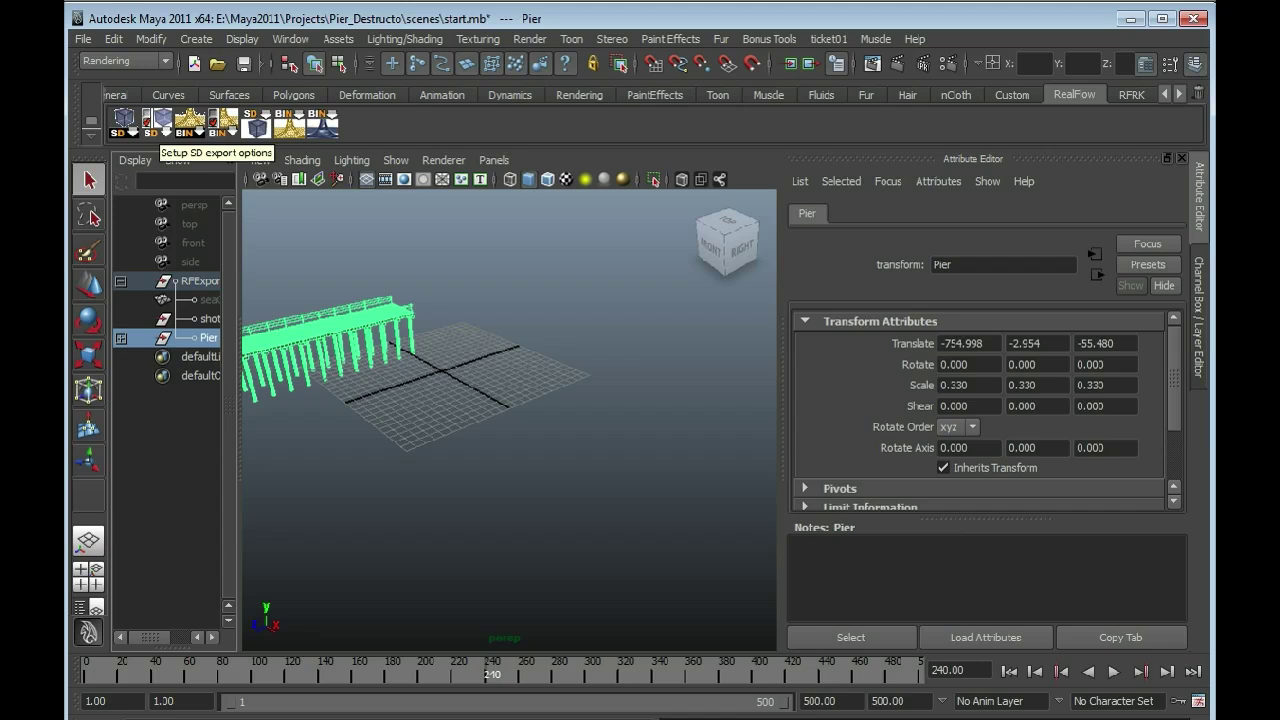
- Export the Pier group as pier.sd into the same OceanSwells01 objects folder
{"action": "left_click", "coordinate": [155, 124]}
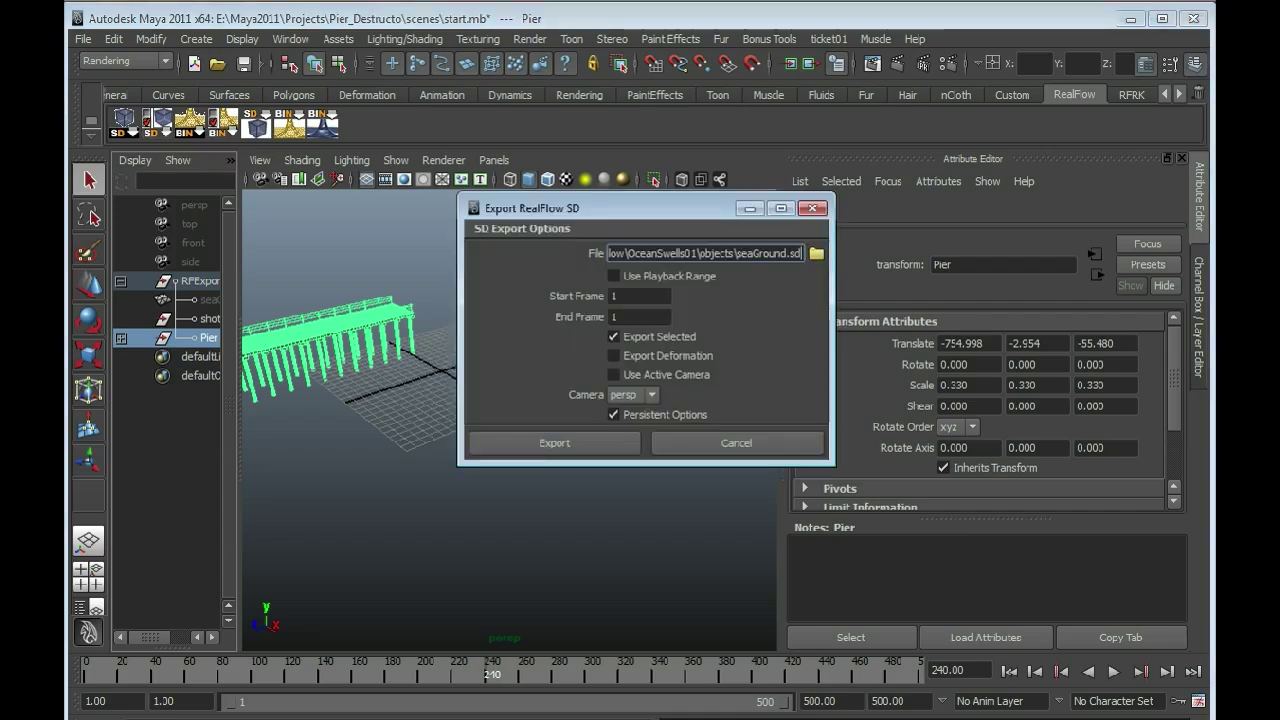
{"action": "left_click", "coordinate": [816, 254]}
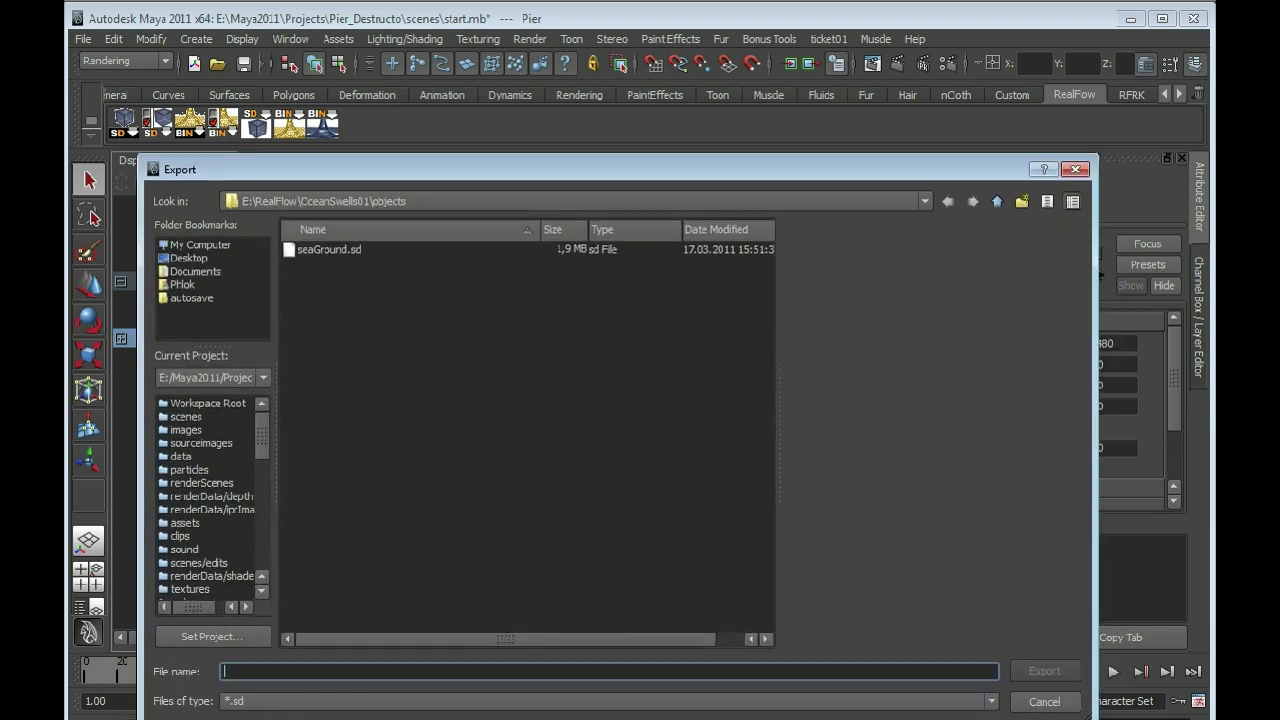
{"action": "left_click", "coordinate": [329, 249]}
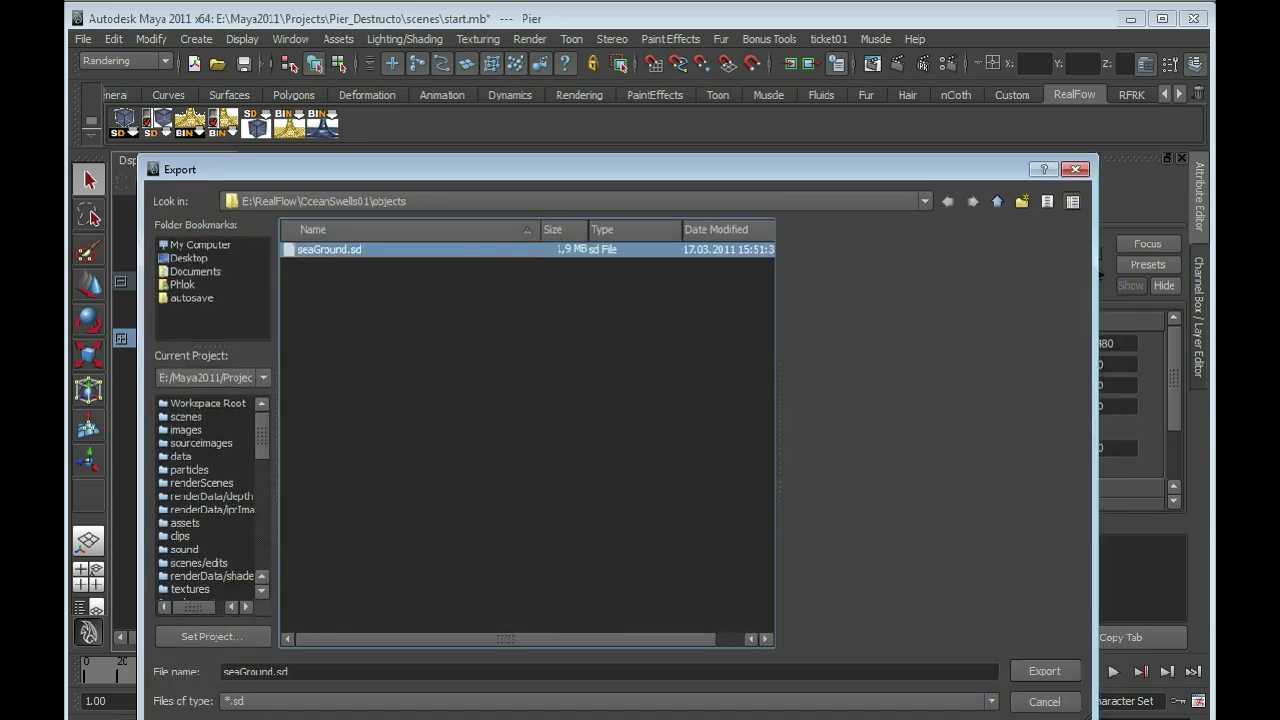
{"action": "left_click_drag", "start_coordinate": [273, 671], "coordinate": [222, 671]}
{"action": "type", "text": "pier"}
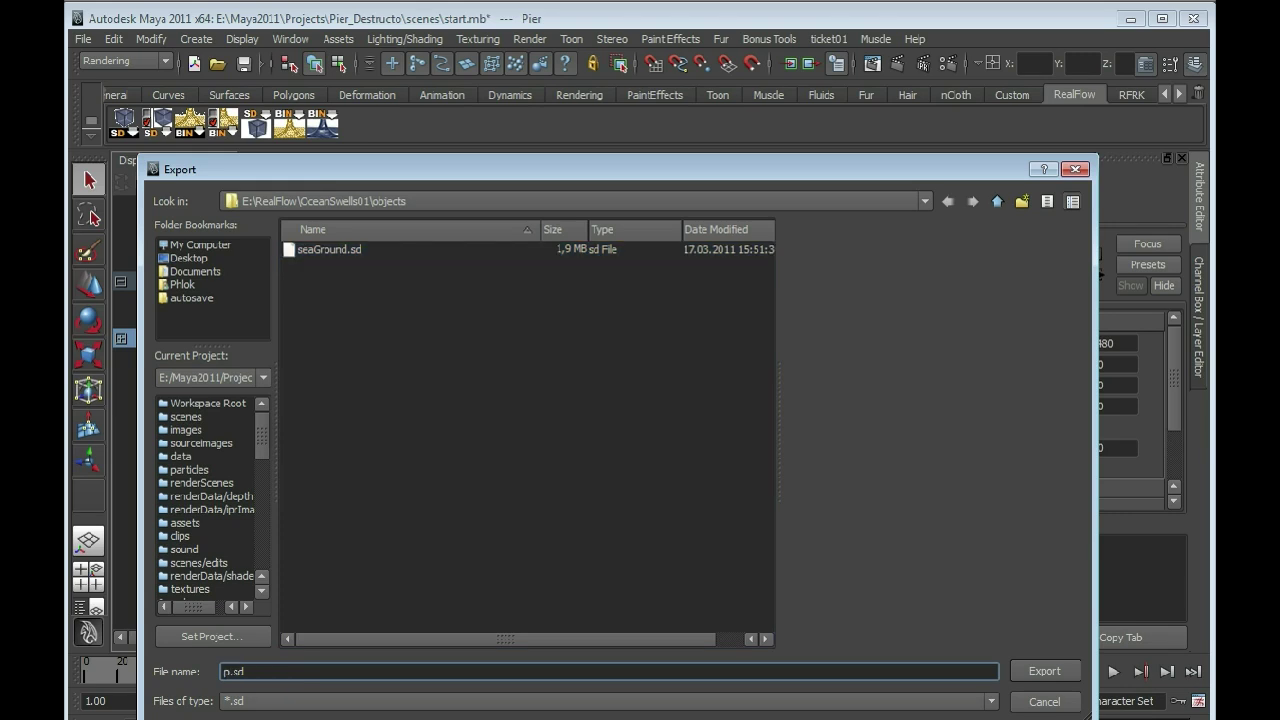
{"action": "key", "text": "Return"}
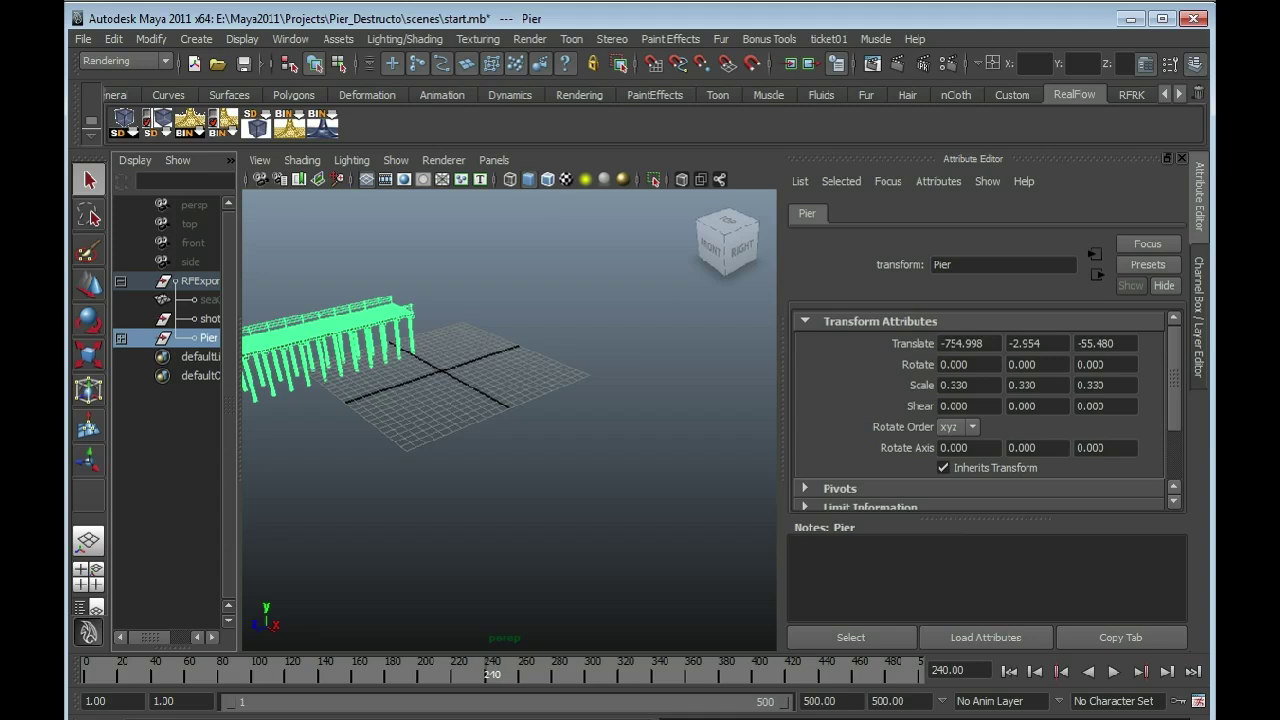
- Switch to RealFlow and set the scene's geometry scale to 0.5
{"action": "key", "text": "alt+Tab"}
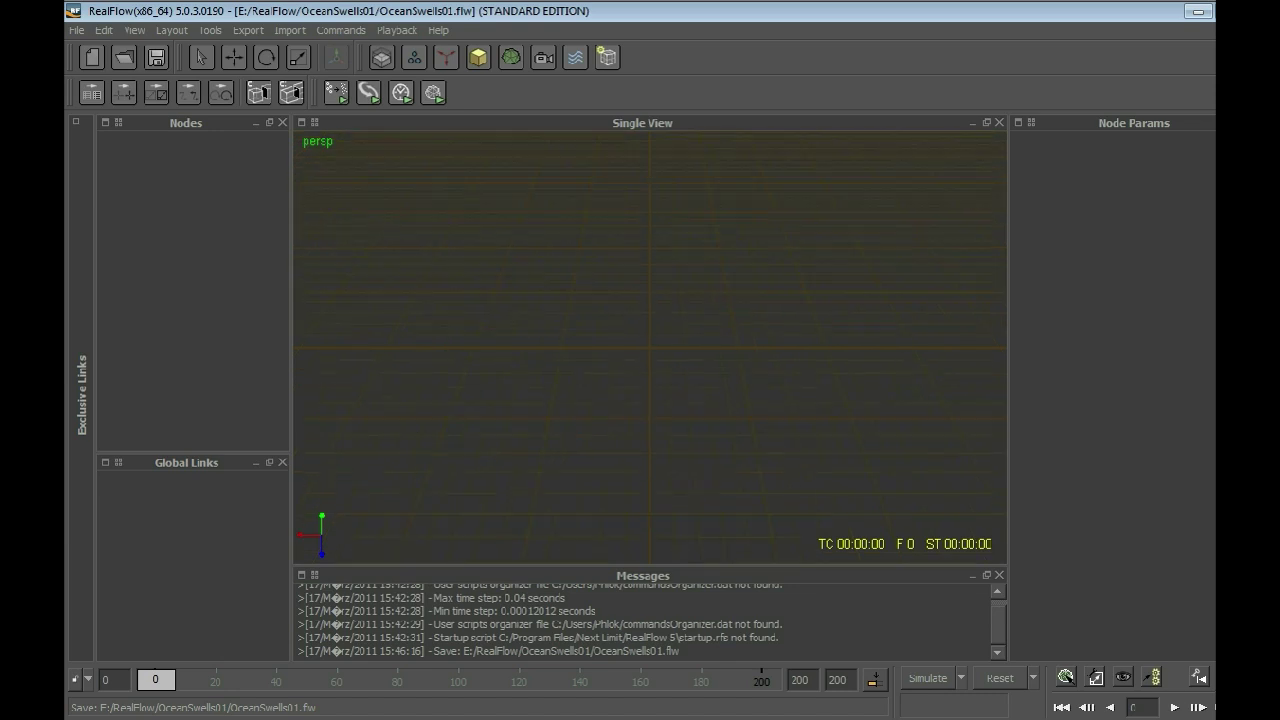
{"action": "left_click_drag", "start_coordinate": [650, 400], "coordinate": [635, 370], "text": "alt"}
{"action": "left_click_drag", "start_coordinate": [650, 400], "coordinate": [585, 400], "text": "alt"}
{"action": "key", "text": "shift+o"}
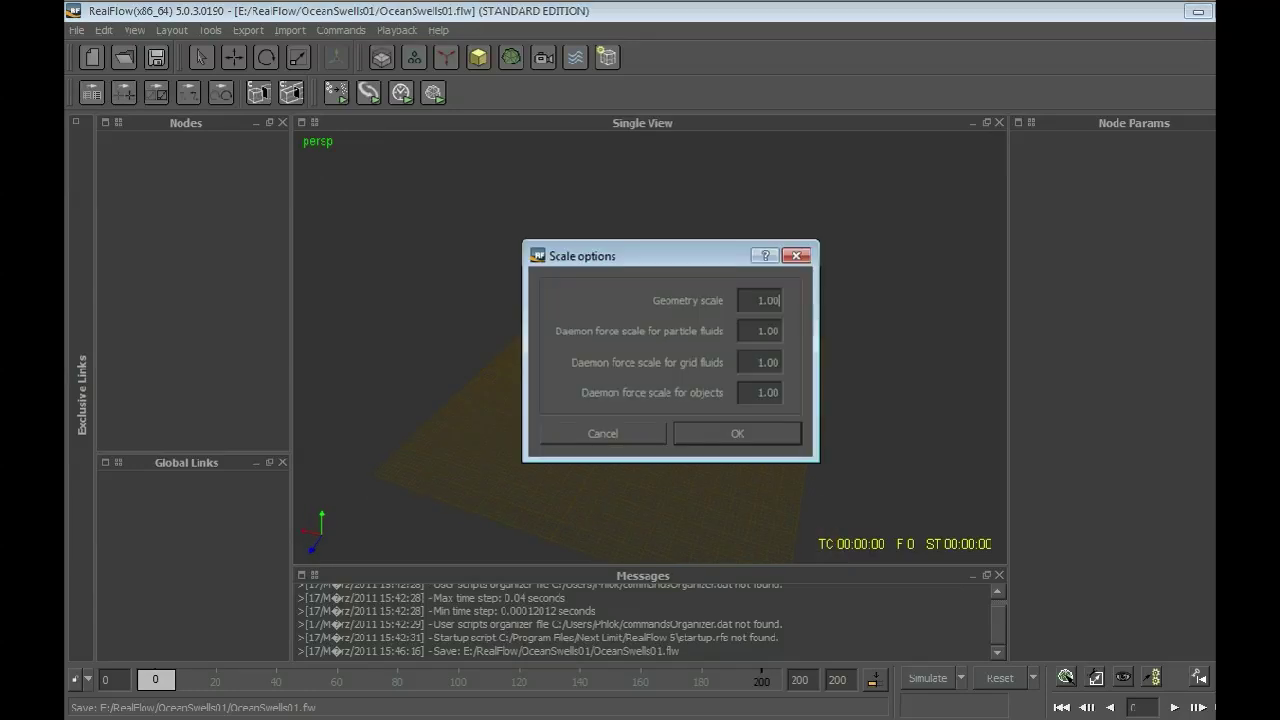
{"action": "double_click", "coordinate": [767, 300]}
{"action": "type", "text": "0.5"}
{"action": "key", "text": "Return"}
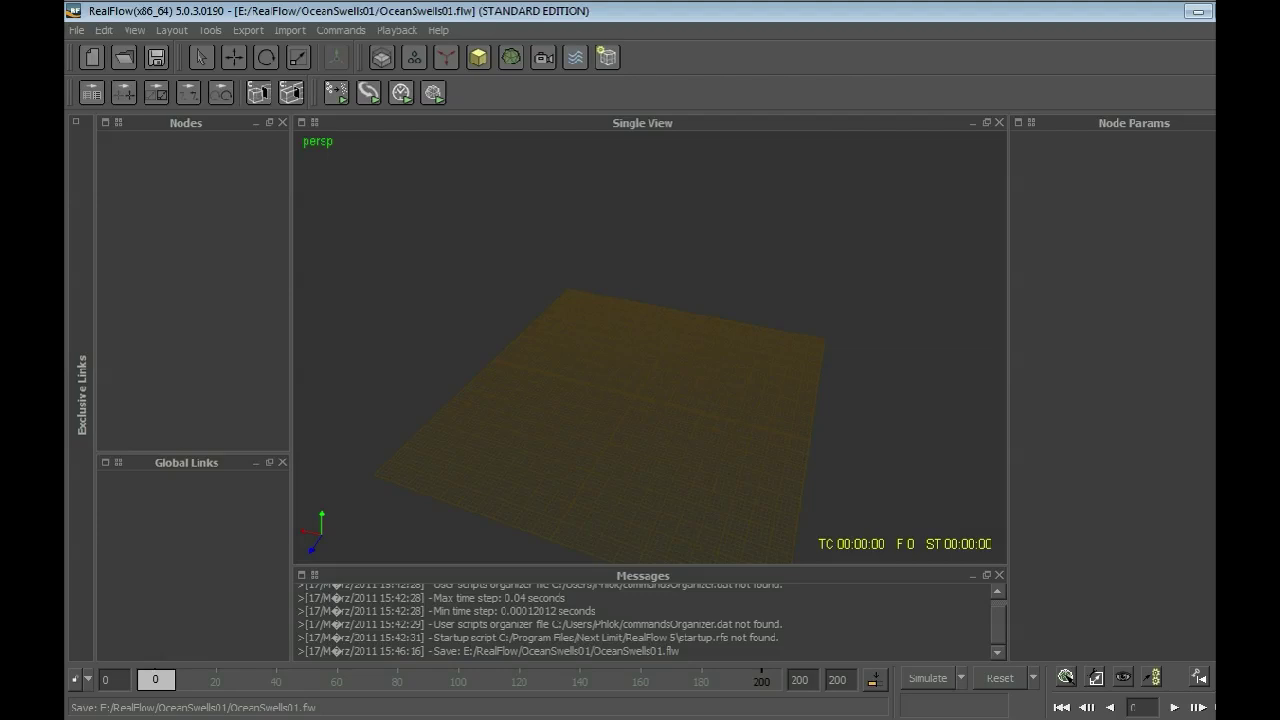
- Reopen the scale options to review the geometry and daemon force scales, and close them again
{"action": "key", "text": "ctrl+shift+s"}
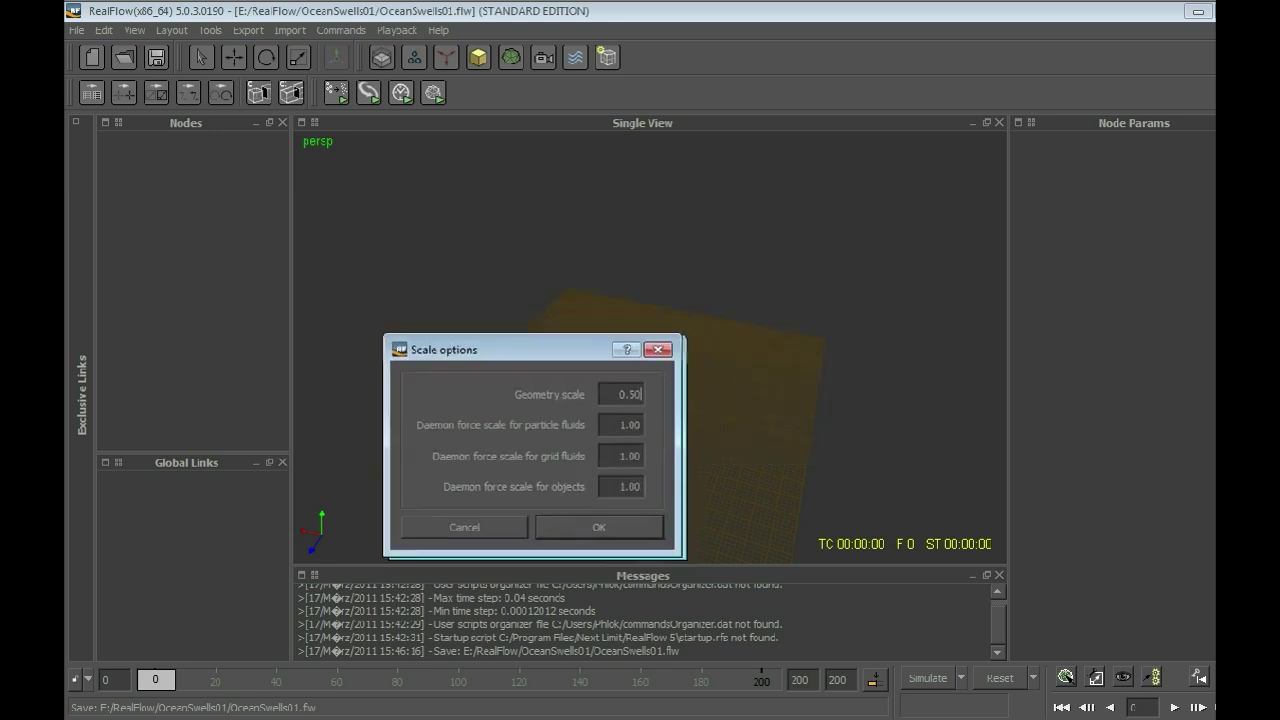
{"action": "left_click_drag", "start_coordinate": [510, 349], "coordinate": [481, 347]}
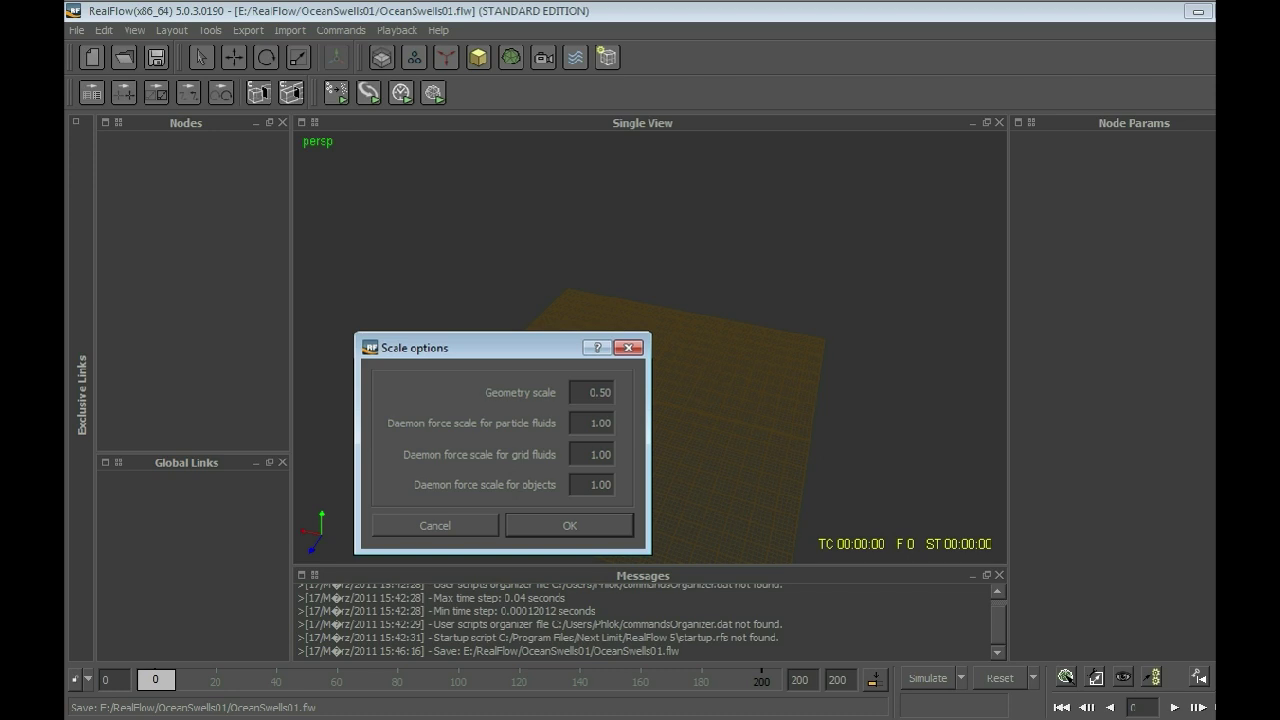
{"action": "left_click_drag", "start_coordinate": [481, 347], "coordinate": [486, 327]}
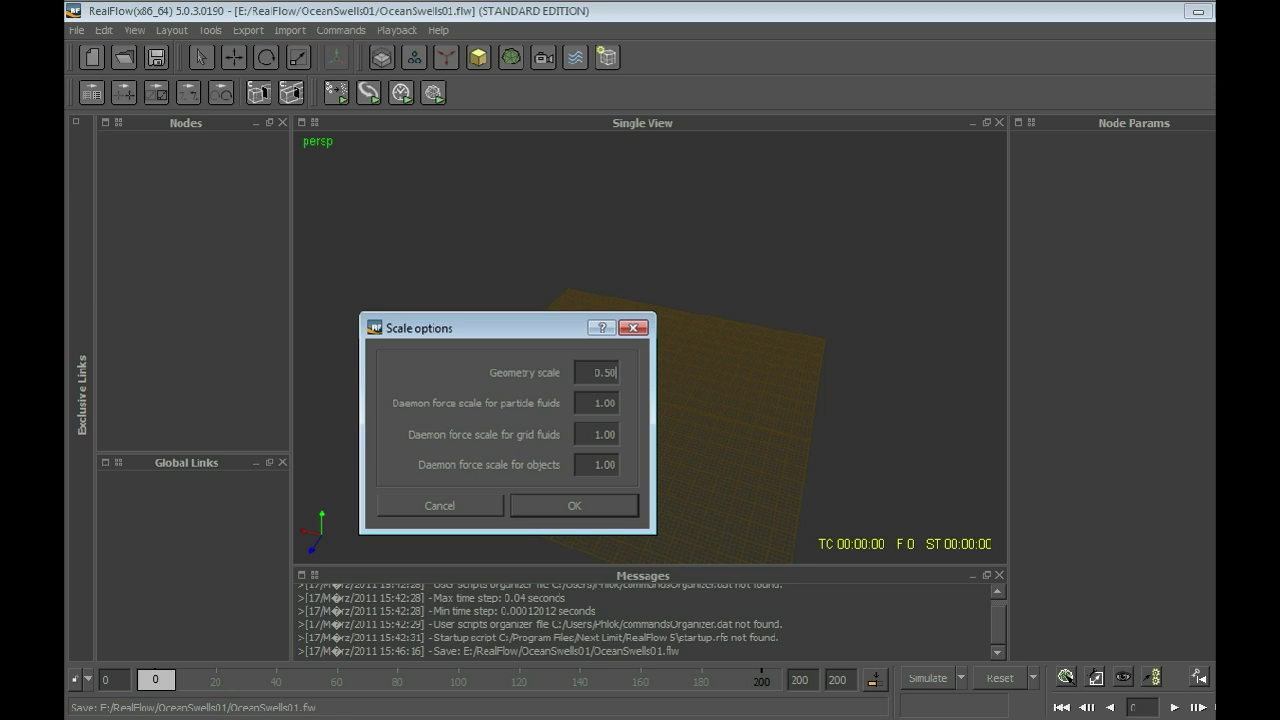
{"action": "key", "text": "Return"}
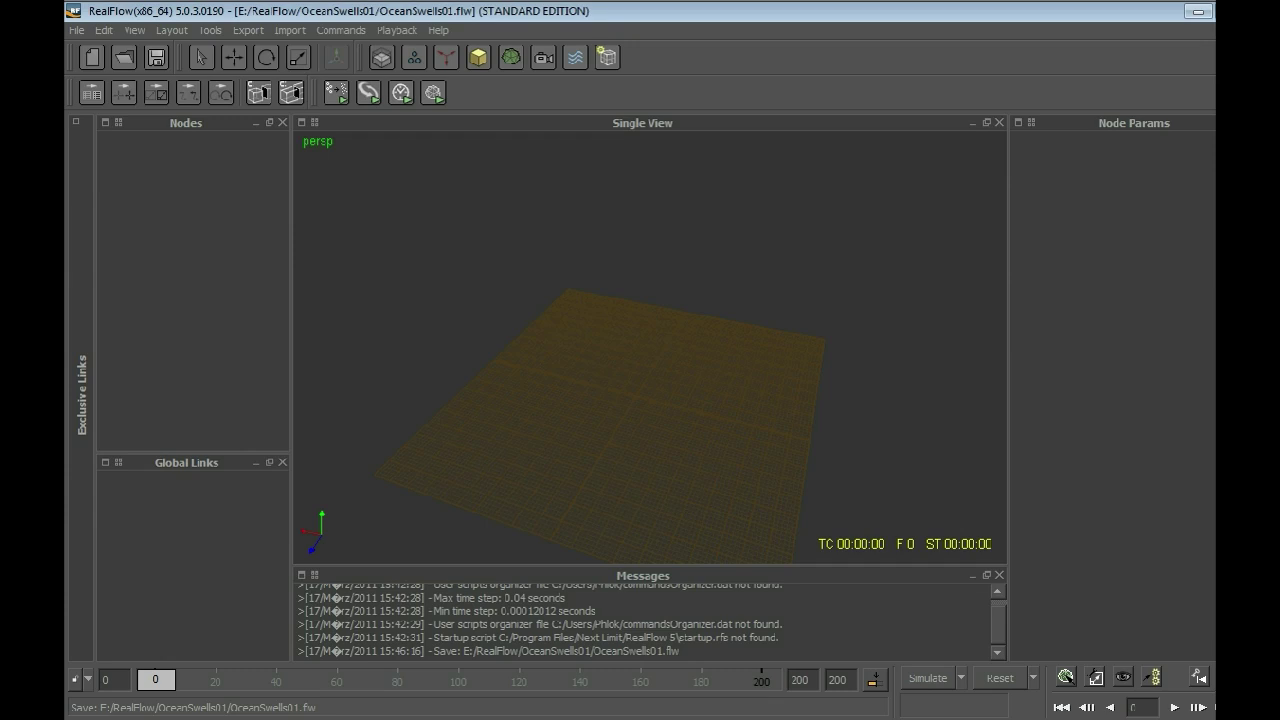
- Close the message log and import seaGround.sd from the project's objects folder into the scene
{"action": "left_click", "coordinate": [999, 575]}
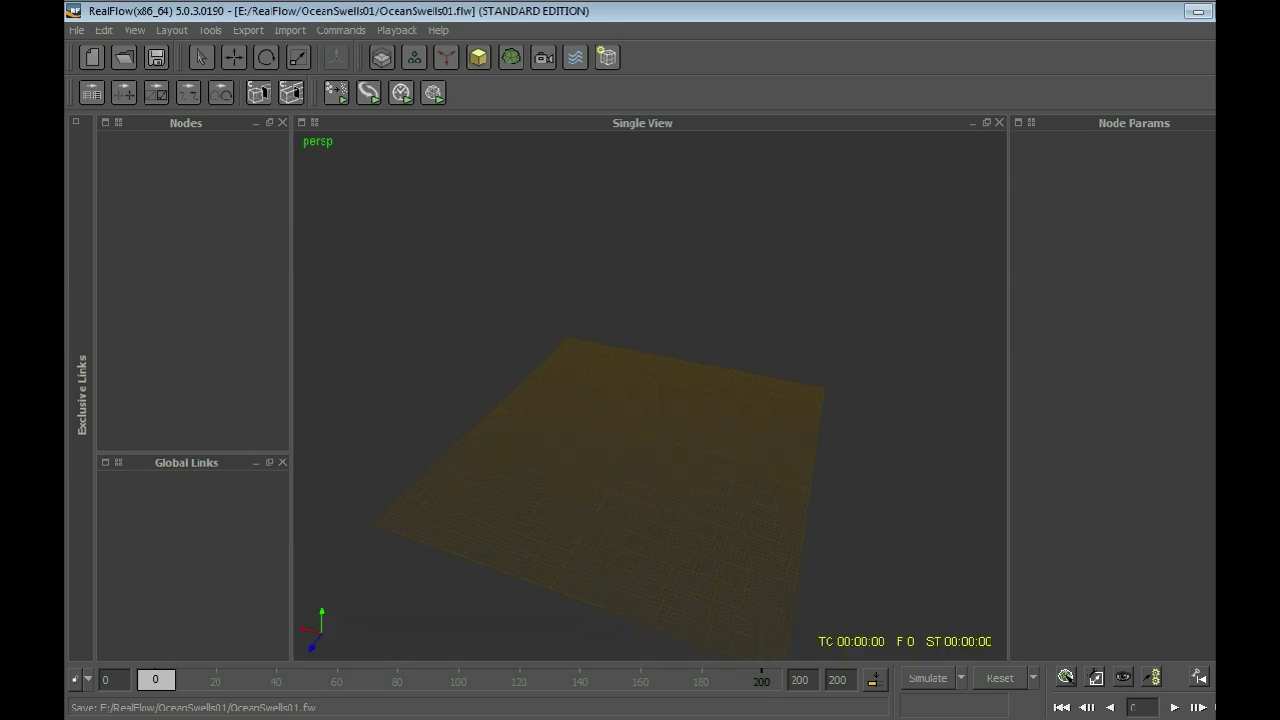
{"action": "left_click_drag", "start_coordinate": [650, 420], "coordinate": [650, 390], "text": "alt"}
{"action": "left_click", "coordinate": [290, 30]}
{"action": "key", "text": "Return"}
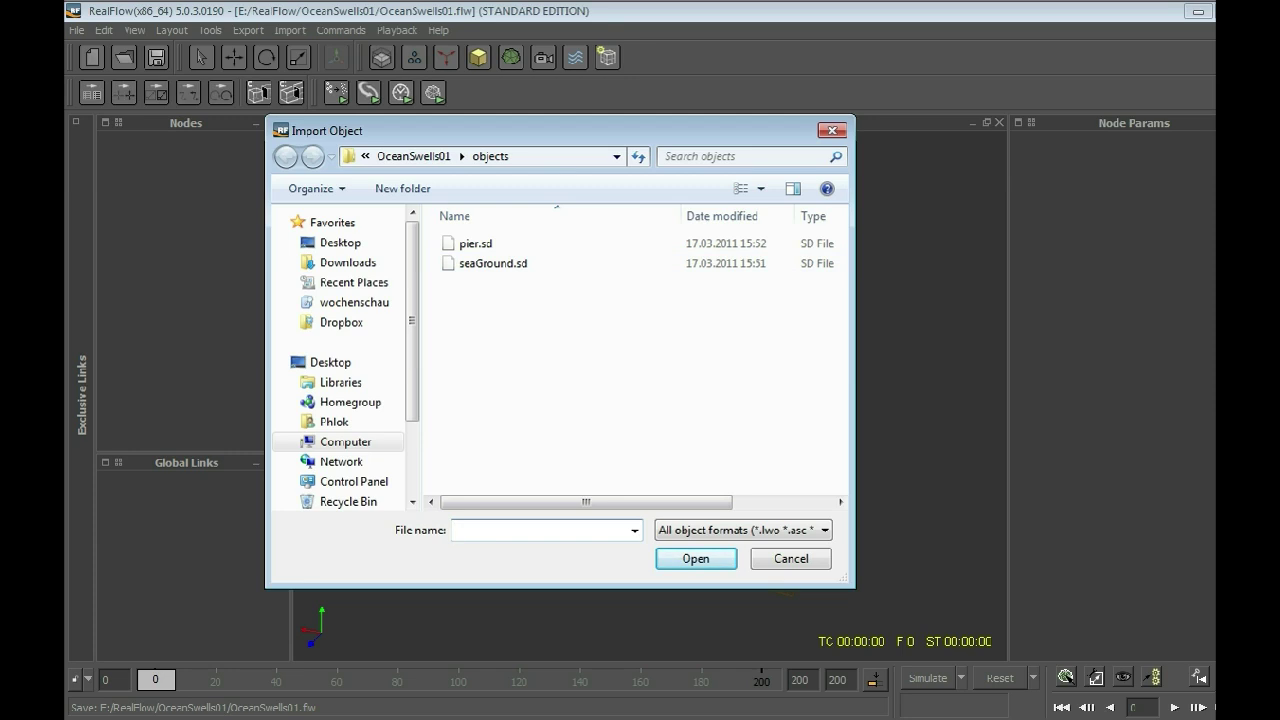
{"action": "left_click", "coordinate": [493, 263]}
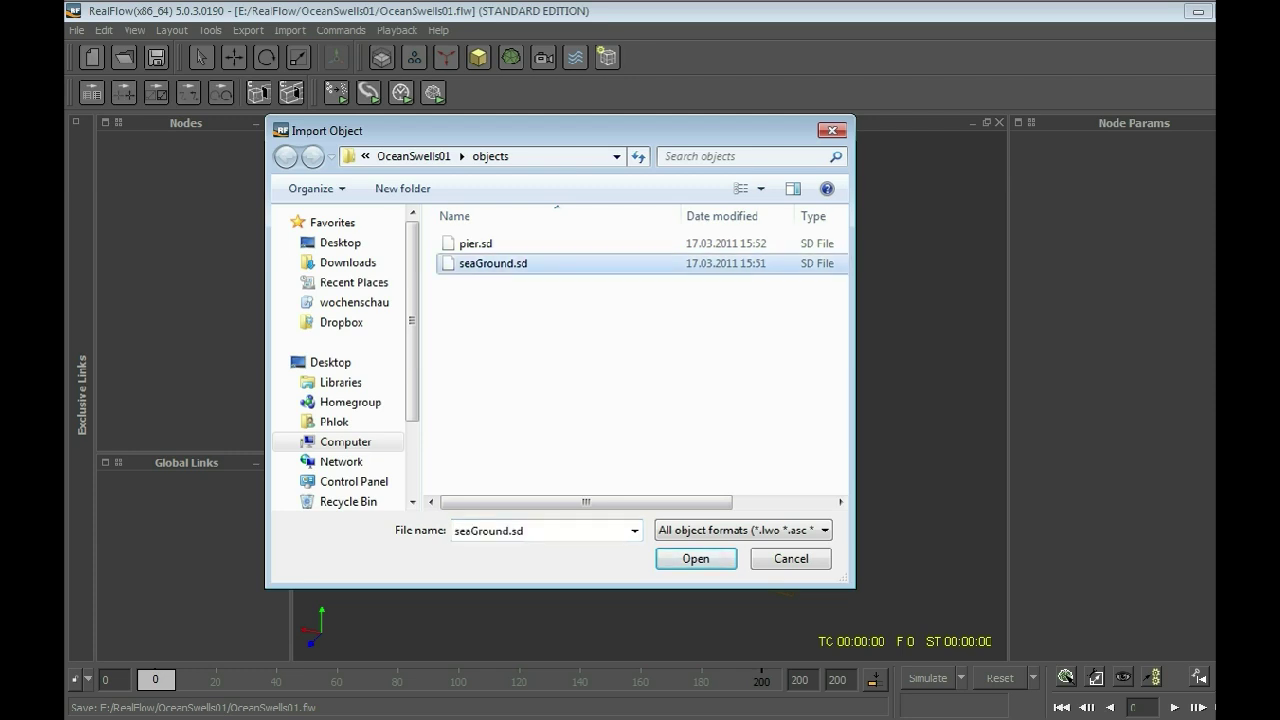
{"action": "left_click", "coordinate": [672, 559]}
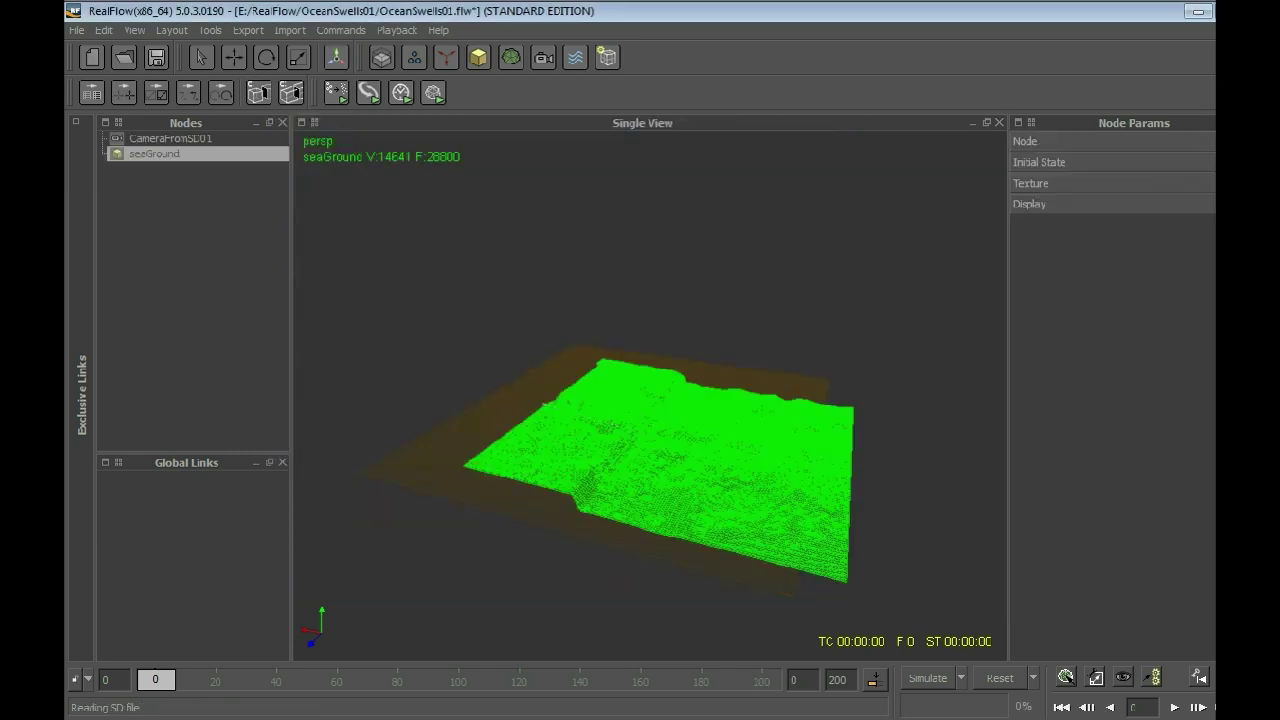
{"action": "right_click_drag", "start_coordinate": [540, 416], "coordinate": [457, 411], "text": "alt"}
{"action": "left_click_drag", "start_coordinate": [457, 411], "coordinate": [640, 410], "text": "alt"}
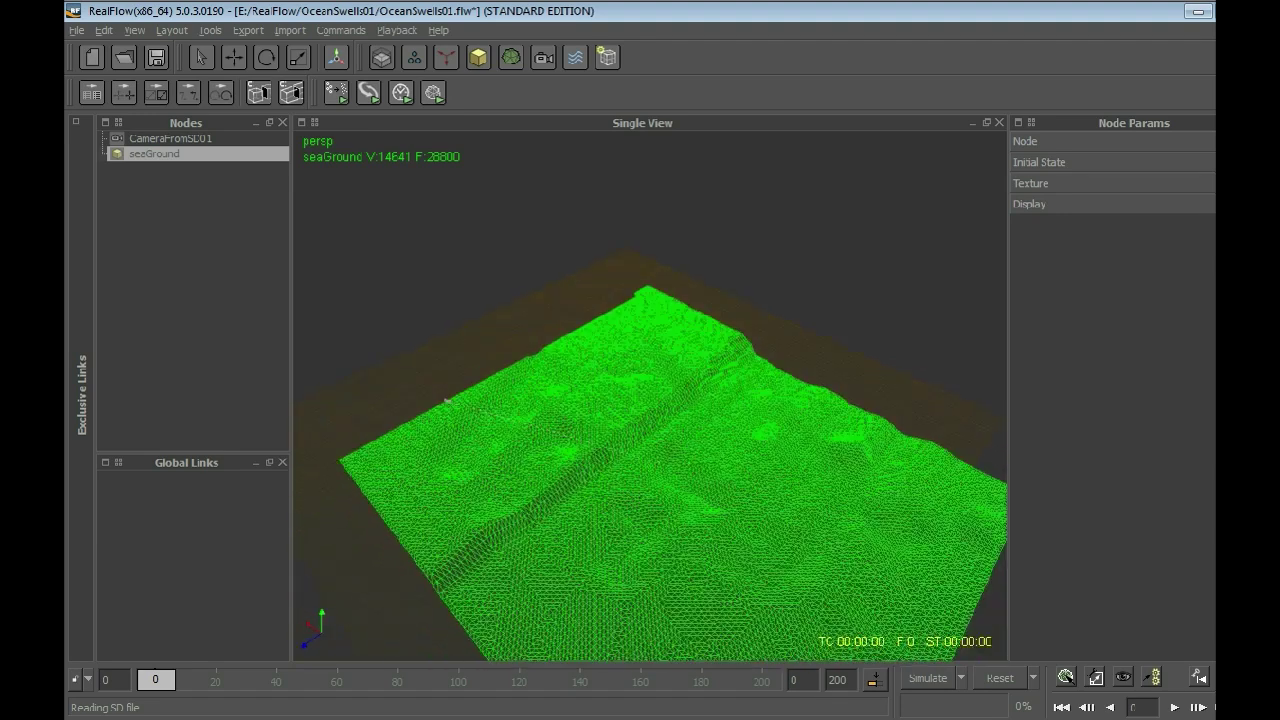
- Inspect the imported seaGround mesh from several angles and distances
{"action": "right_click_drag", "start_coordinate": [640, 410], "coordinate": [530, 410], "text": "alt"}
{"action": "scroll", "coordinate": [464, 528], "scroll_direction": "up", "scroll_amount": 5}
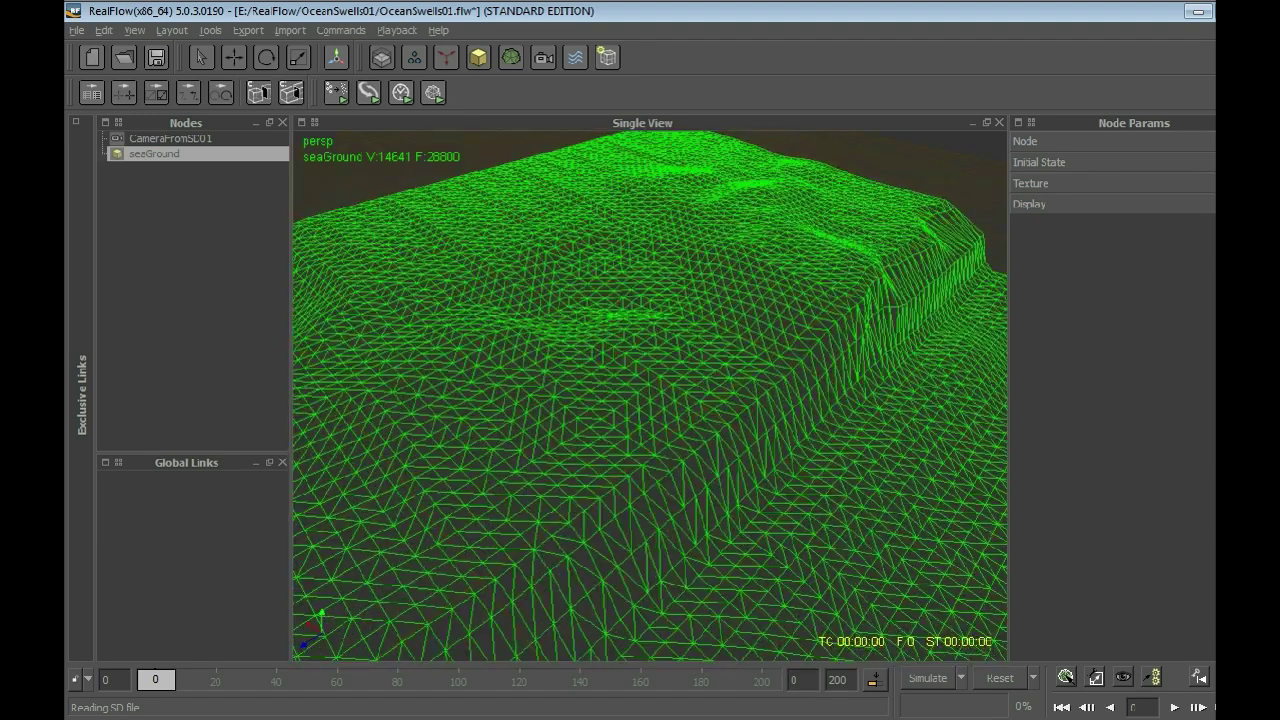
{"action": "left_click_drag", "start_coordinate": [640, 516], "coordinate": [530, 450], "text": "alt"}
{"action": "right_click_drag", "start_coordinate": [530, 450], "coordinate": [470, 450], "text": "alt"}
{"action": "left_click_drag", "start_coordinate": [470, 450], "coordinate": [460, 465], "text": "alt"}
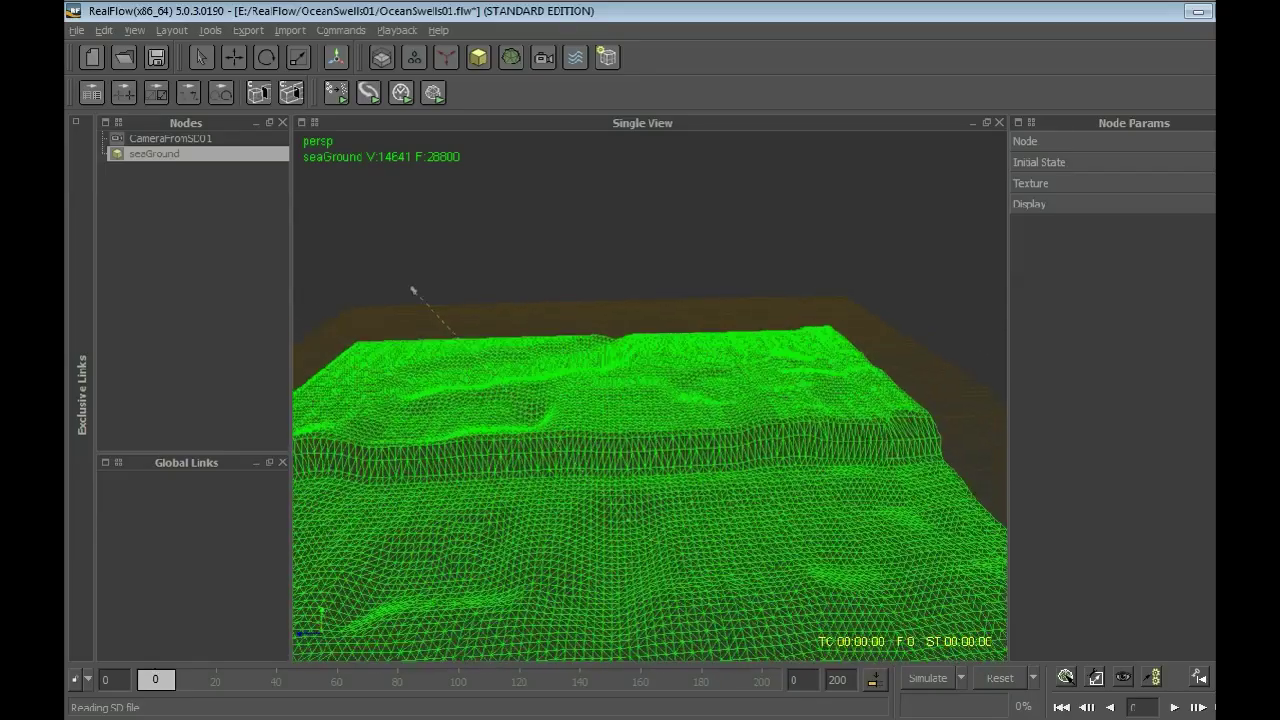
{"action": "left_click_drag", "start_coordinate": [413, 291], "coordinate": [446, 336], "text": "alt"}
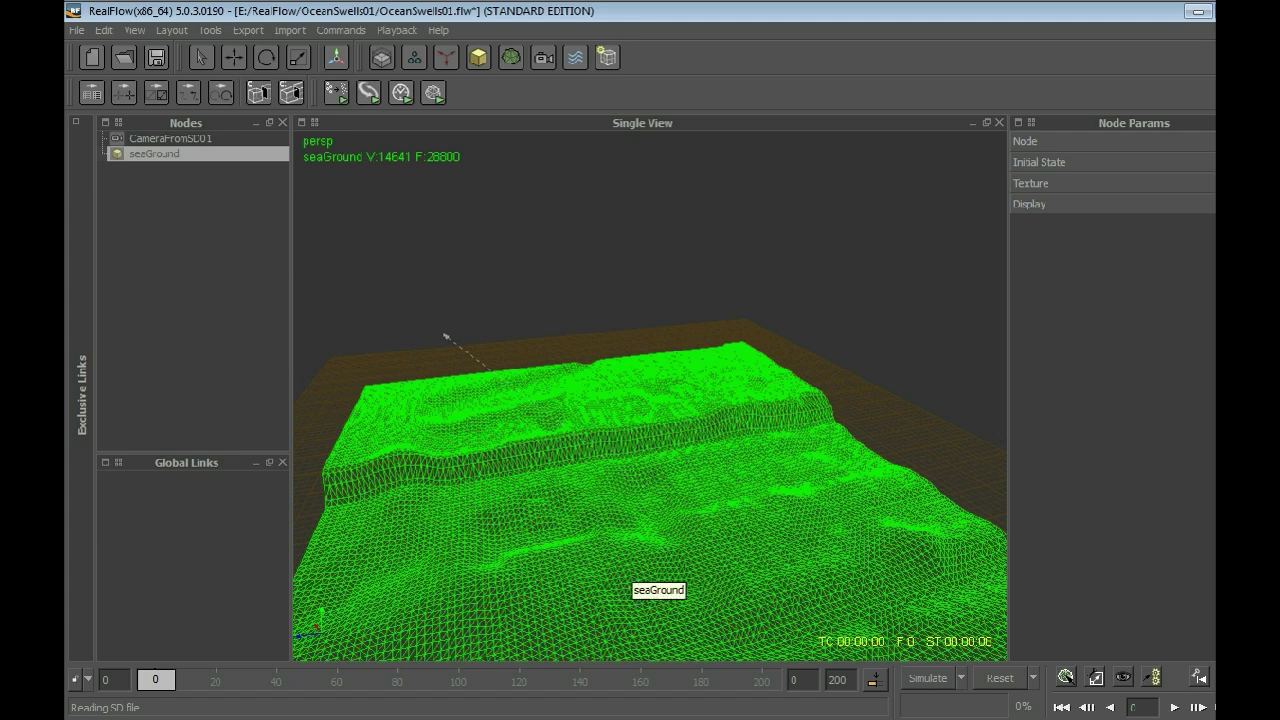
{"action": "mouse_move", "coordinate": [446, 336]}
{"action": "left_mouse_down", "text": "alt"}
{"action": "mouse_move", "coordinate": [481, 301]}
{"action": "mouse_move", "coordinate": [428, 347]}
{"action": "left_mouse_up", "text": "alt"}
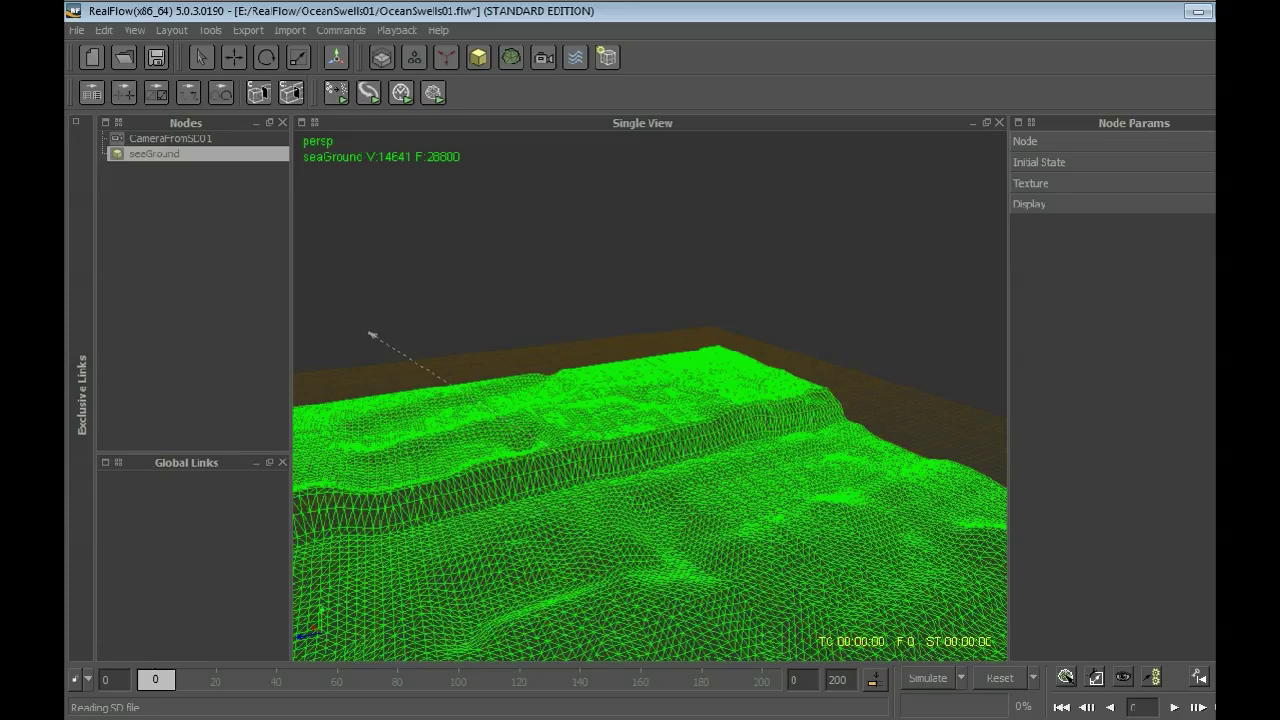
{"action": "scroll", "coordinate": [649, 395], "scroll_direction": "up", "scroll_amount": 2}
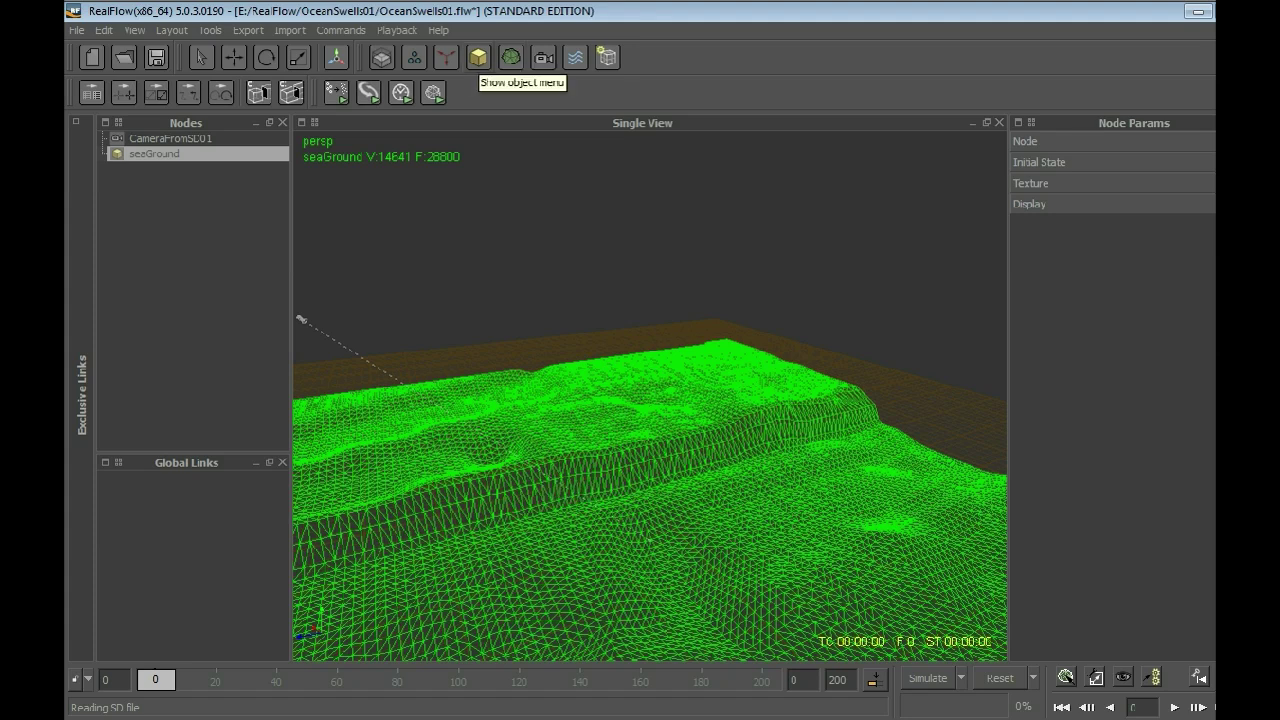
- Import pier.sd from the project's objects folder as a MultiBody and look at the pier up close
{"action": "left_click", "coordinate": [478, 57]}
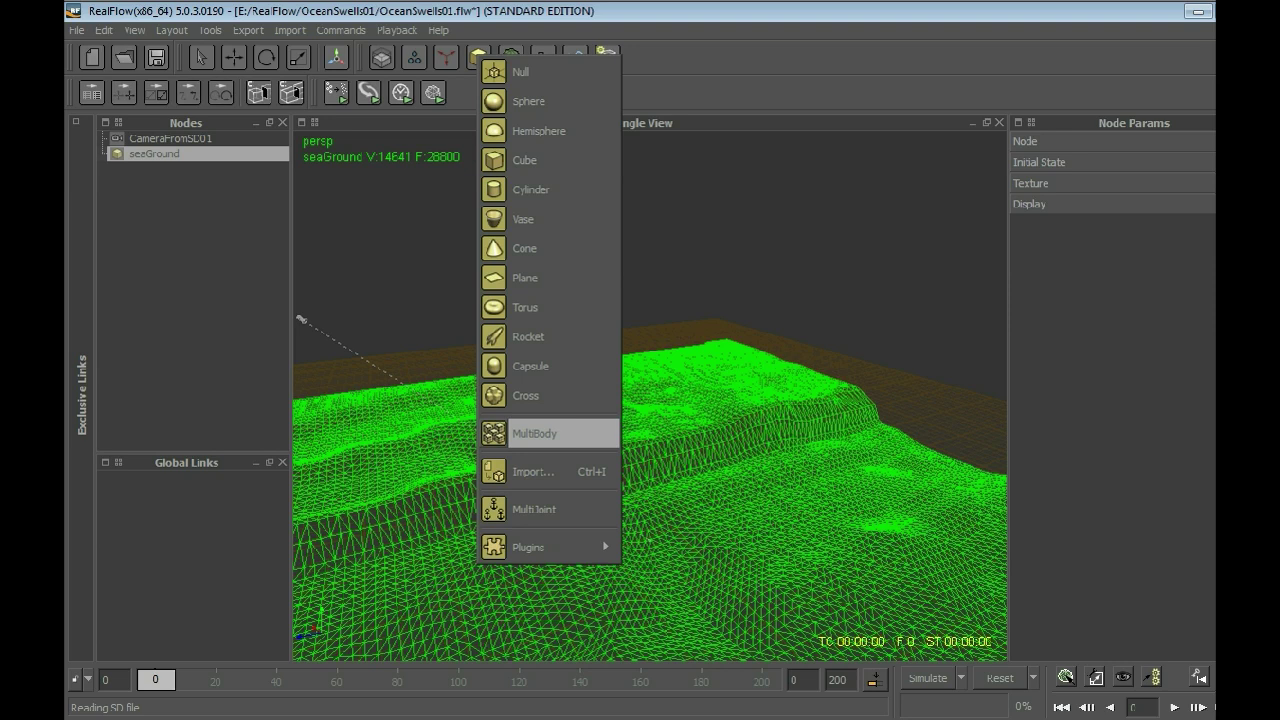
{"action": "left_click", "coordinate": [563, 433]}
{"action": "left_click", "coordinate": [475, 243]}
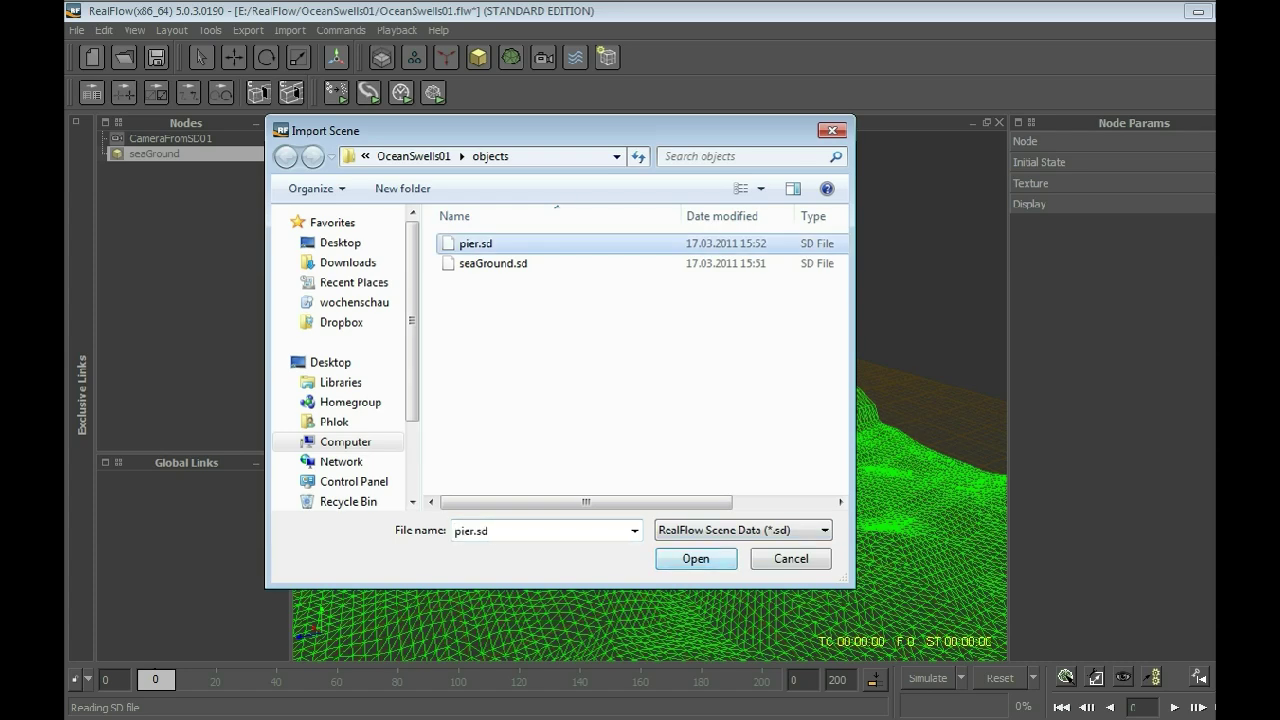
{"action": "key", "text": "Return"}
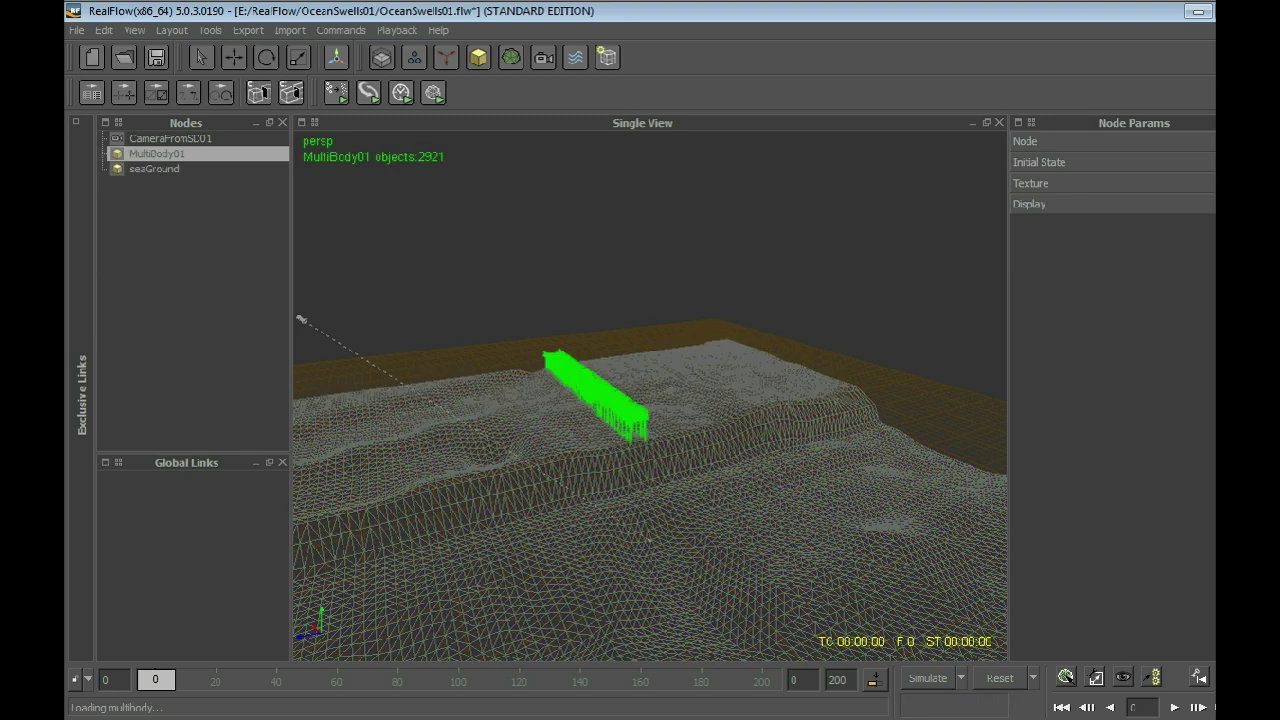
{"action": "scroll", "coordinate": [650, 391], "scroll_direction": "up", "scroll_amount": 5}
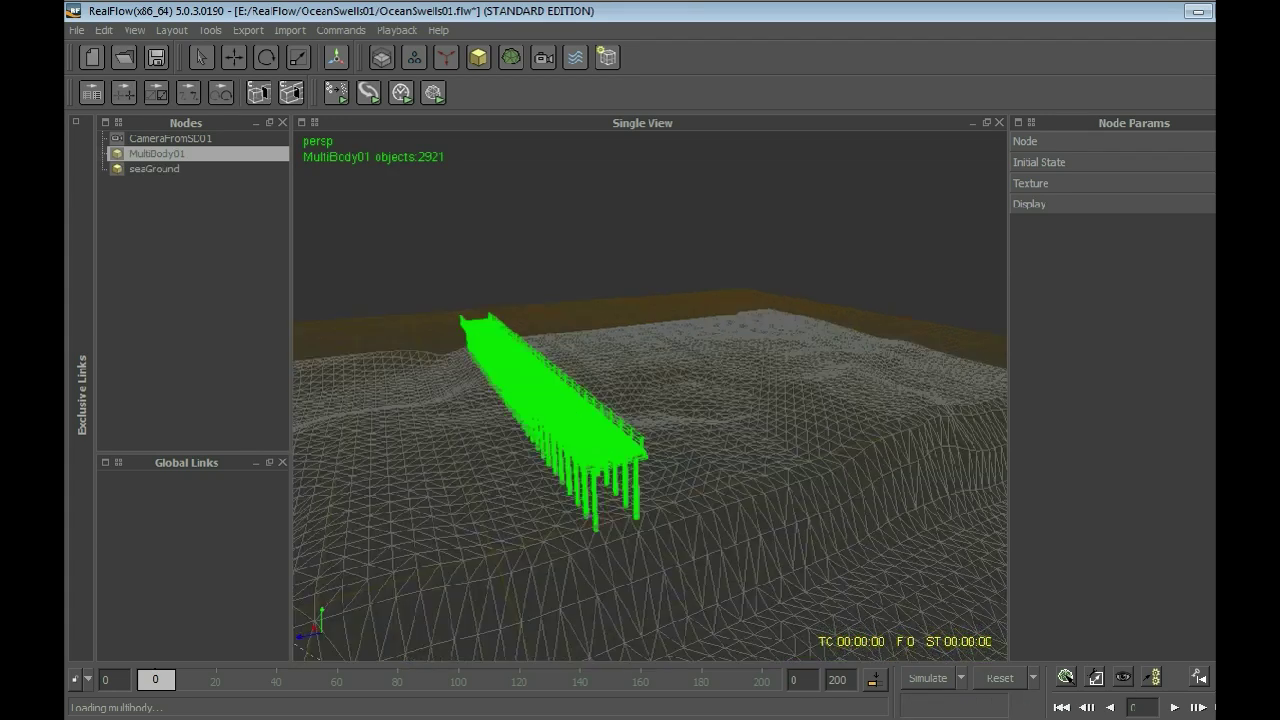
{"action": "scroll", "coordinate": [650, 391], "scroll_direction": "down", "scroll_amount": 2}
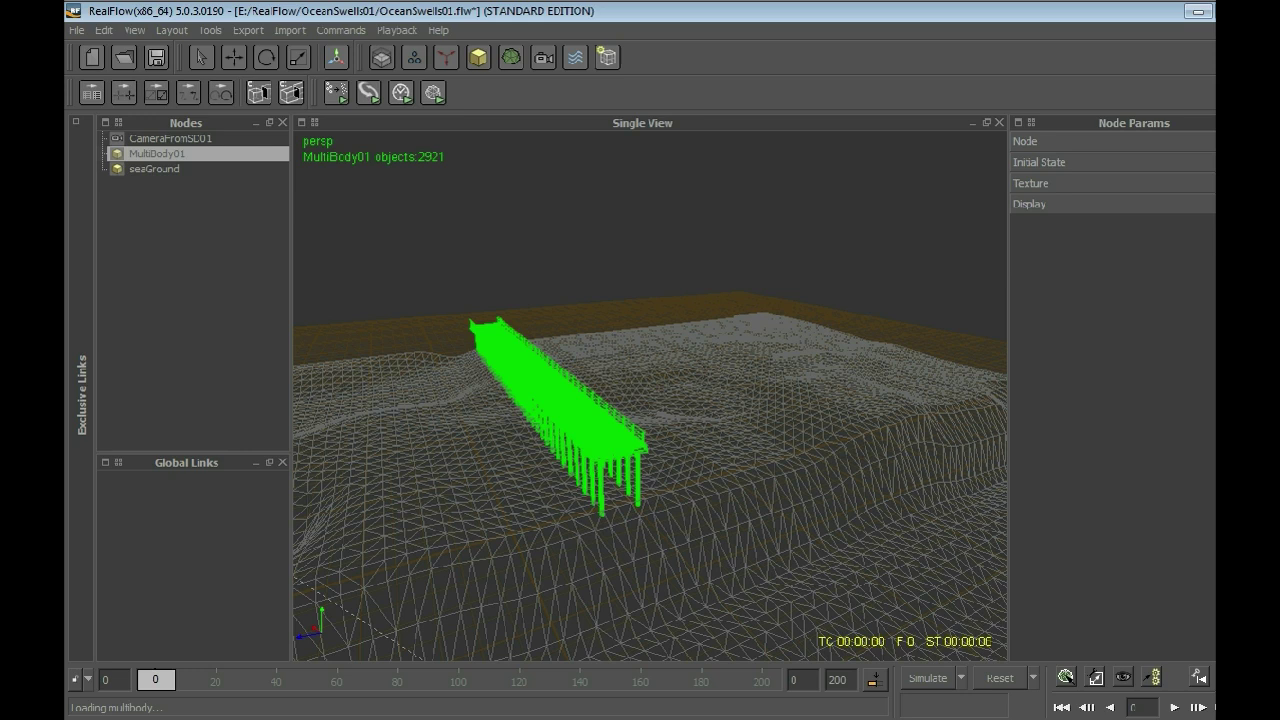
- Expand the Exclusive Links window and review the Add to Global Links option for new nodes without adding anything
{"action": "left_click", "coordinate": [76, 122]}
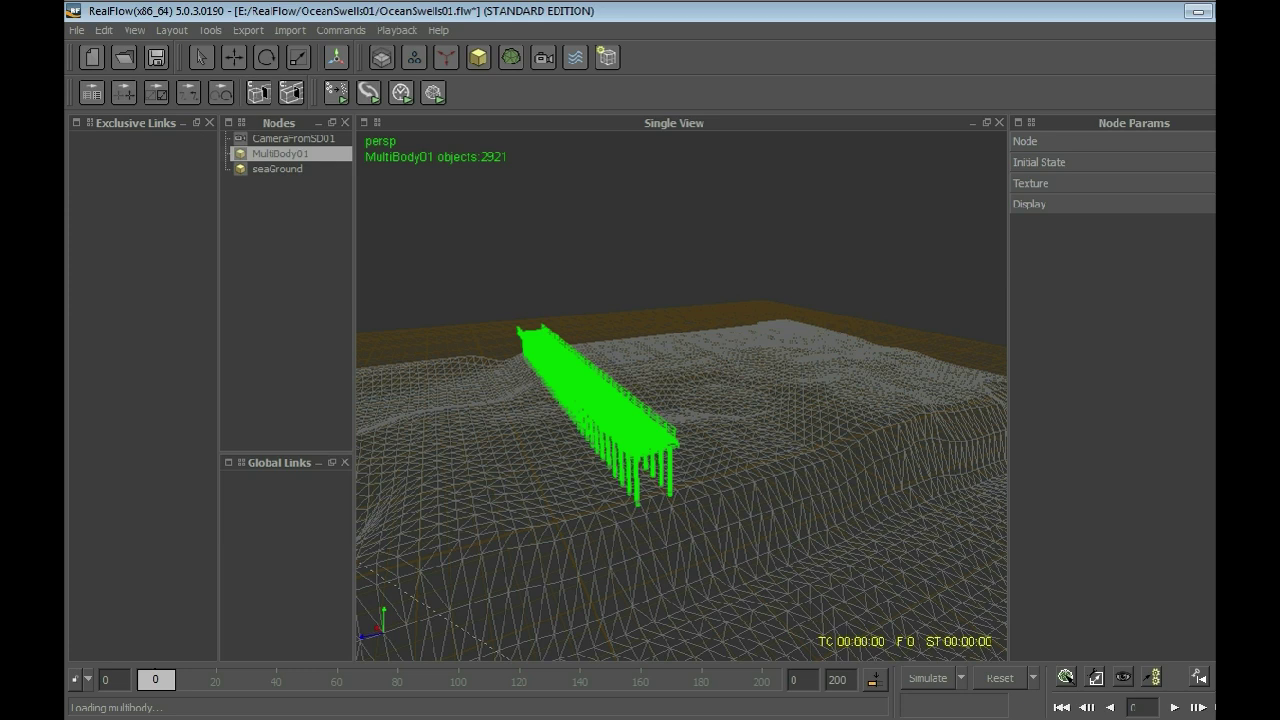
{"action": "left_click", "coordinate": [283, 250]}
{"action": "right_click", "coordinate": [283, 250]}
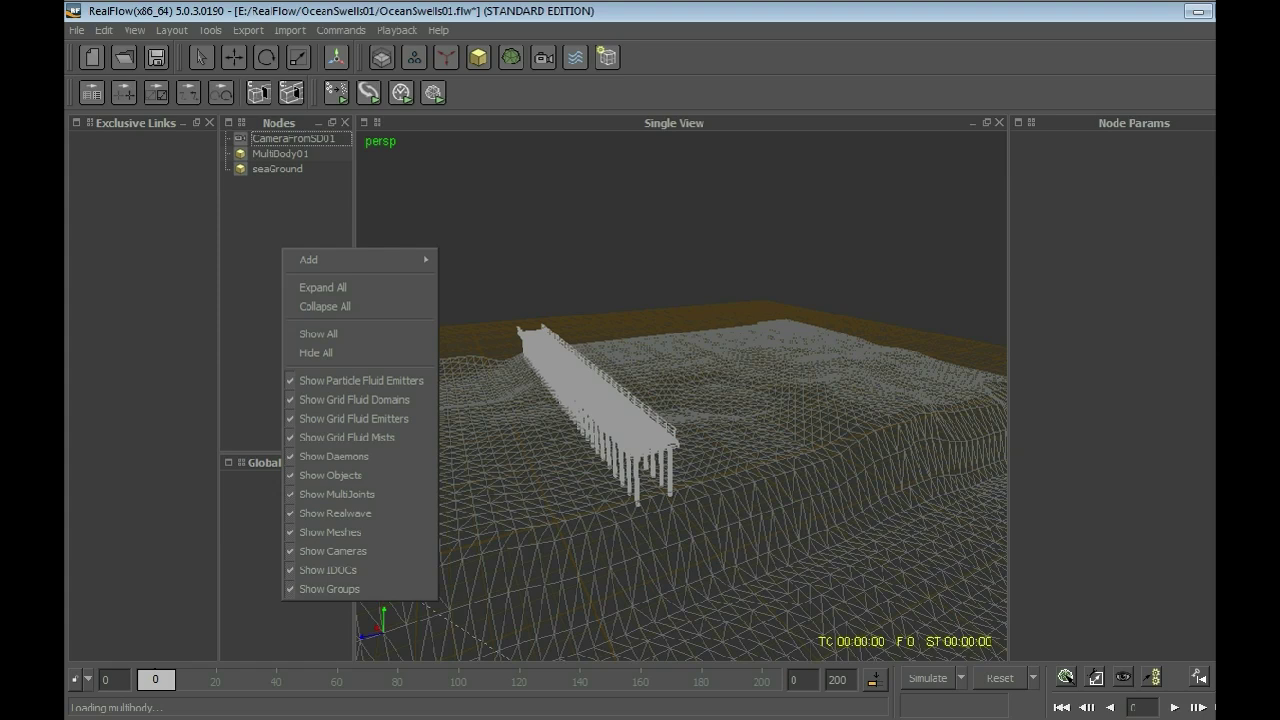
{"action": "mouse_move", "coordinate": [340, 259]}
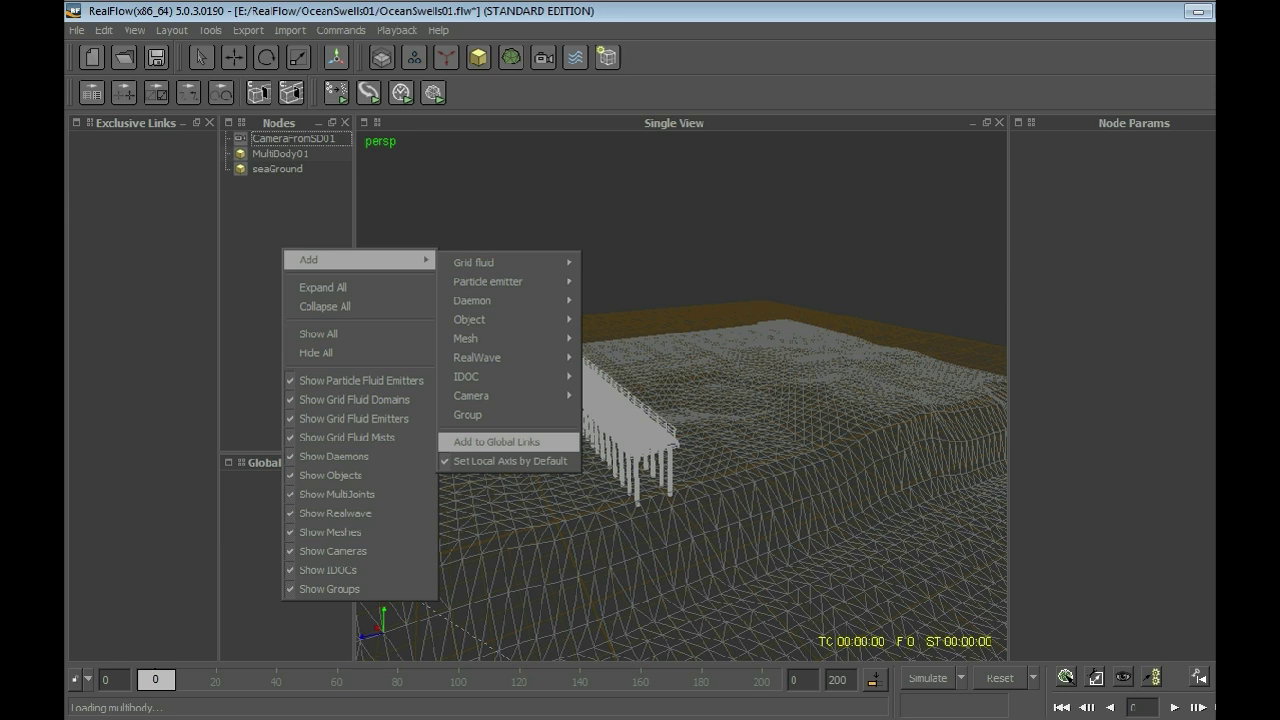
{"action": "key", "text": "Escape"}
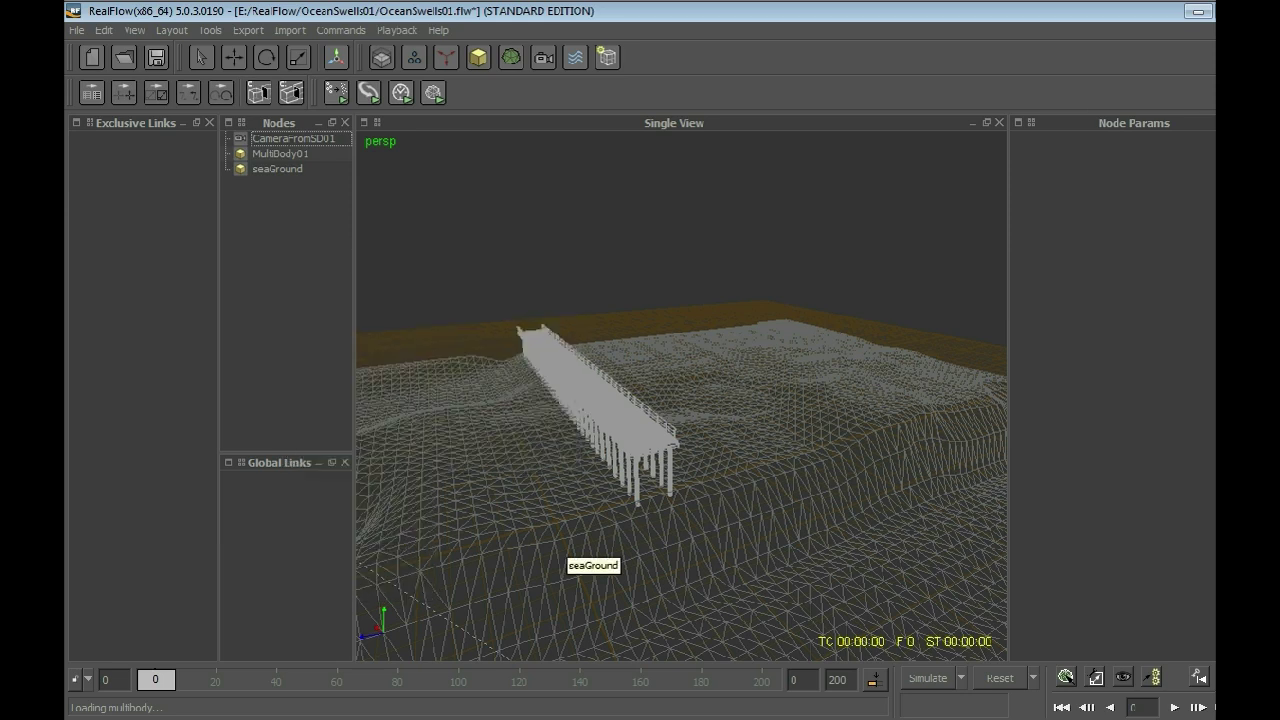
- Open Export Central and disable the CACHE (.bdc) export for objects
{"action": "scroll", "coordinate": [565, 540], "scroll_direction": "down", "scroll_amount": 3}
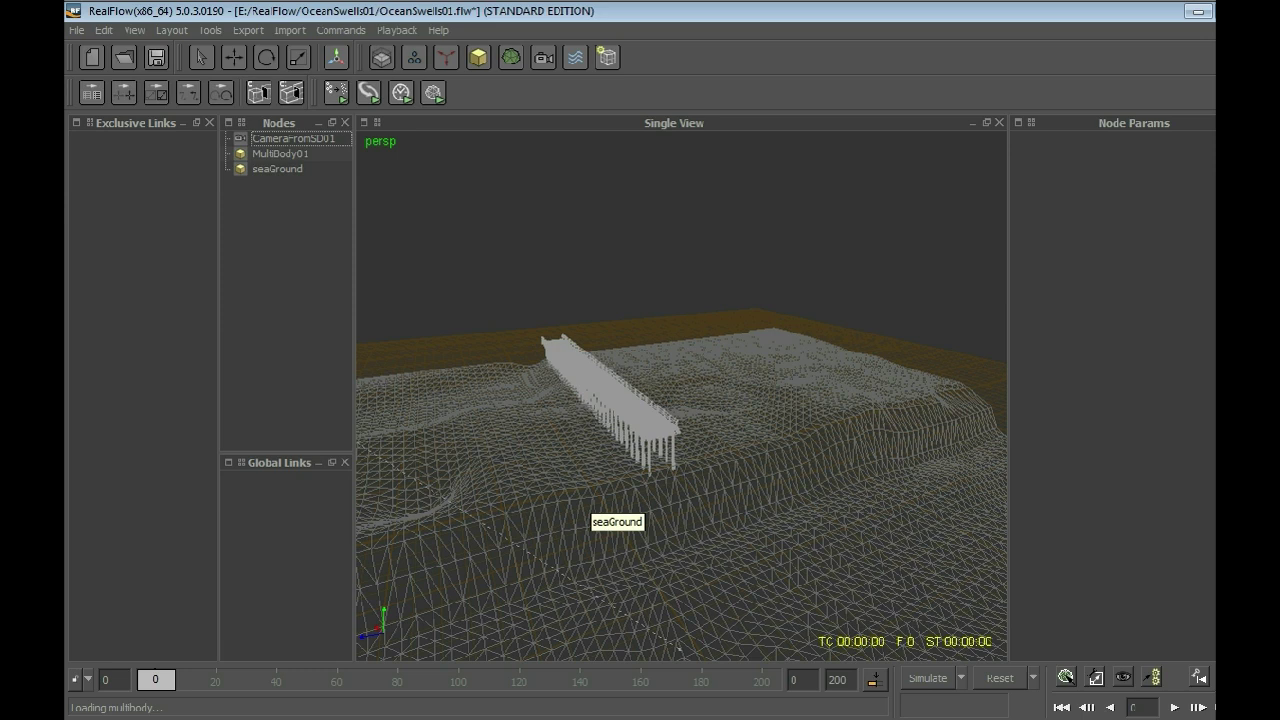
{"action": "key", "text": "F12"}
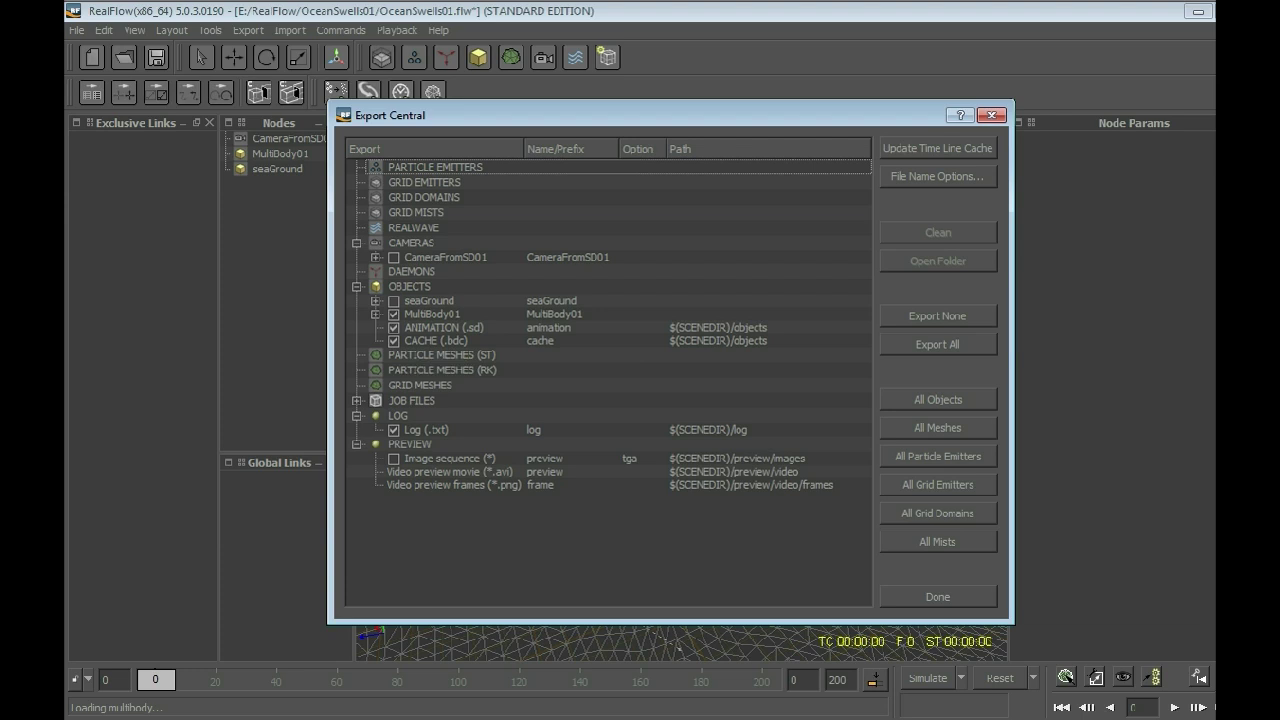
{"action": "left_click", "coordinate": [435, 340]}
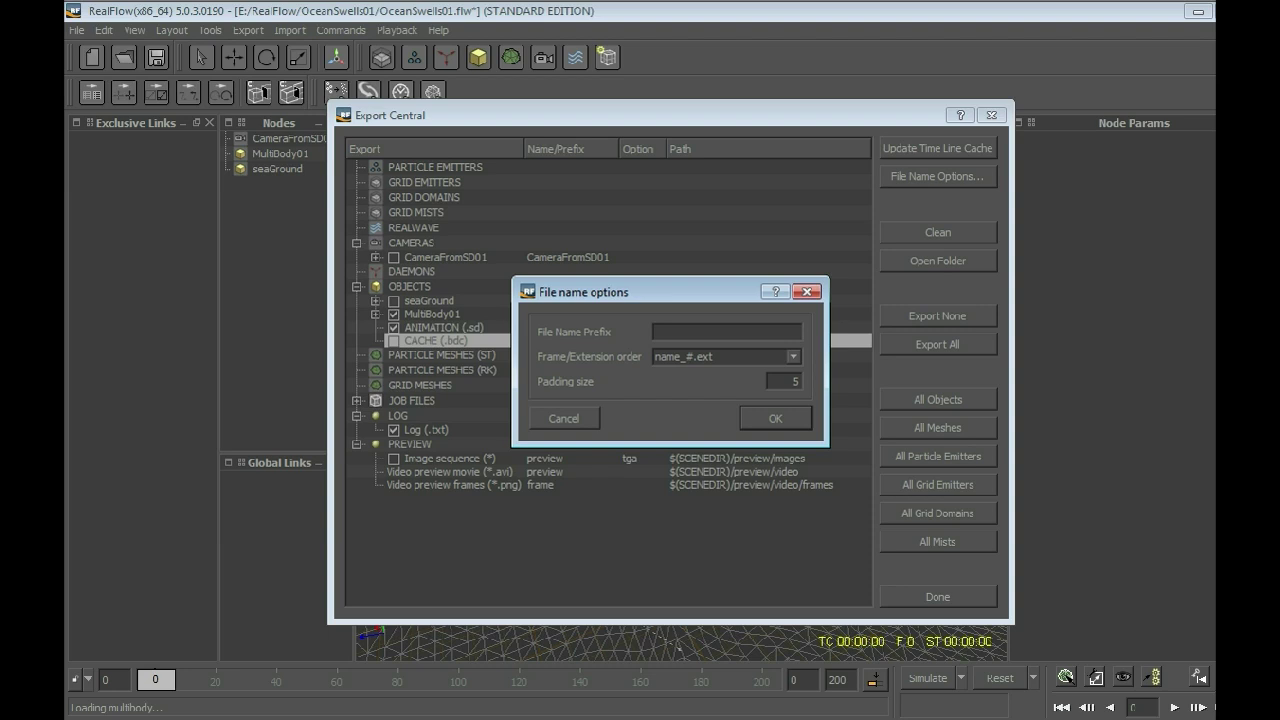
- Set the frame/extension order of the export file names to name.#.ext and close Export Central
{"action": "left_click", "coordinate": [726, 356]}
{"action": "left_click", "coordinate": [726, 374]}
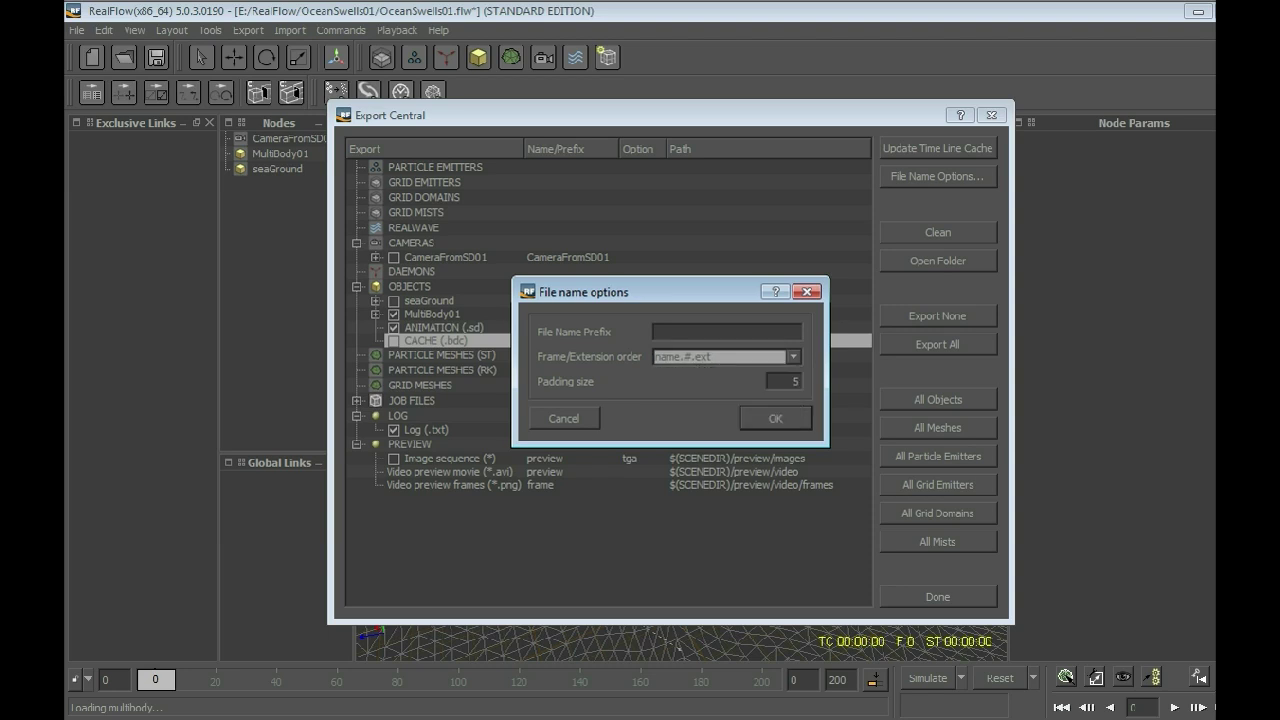
{"action": "left_click", "coordinate": [793, 381]}
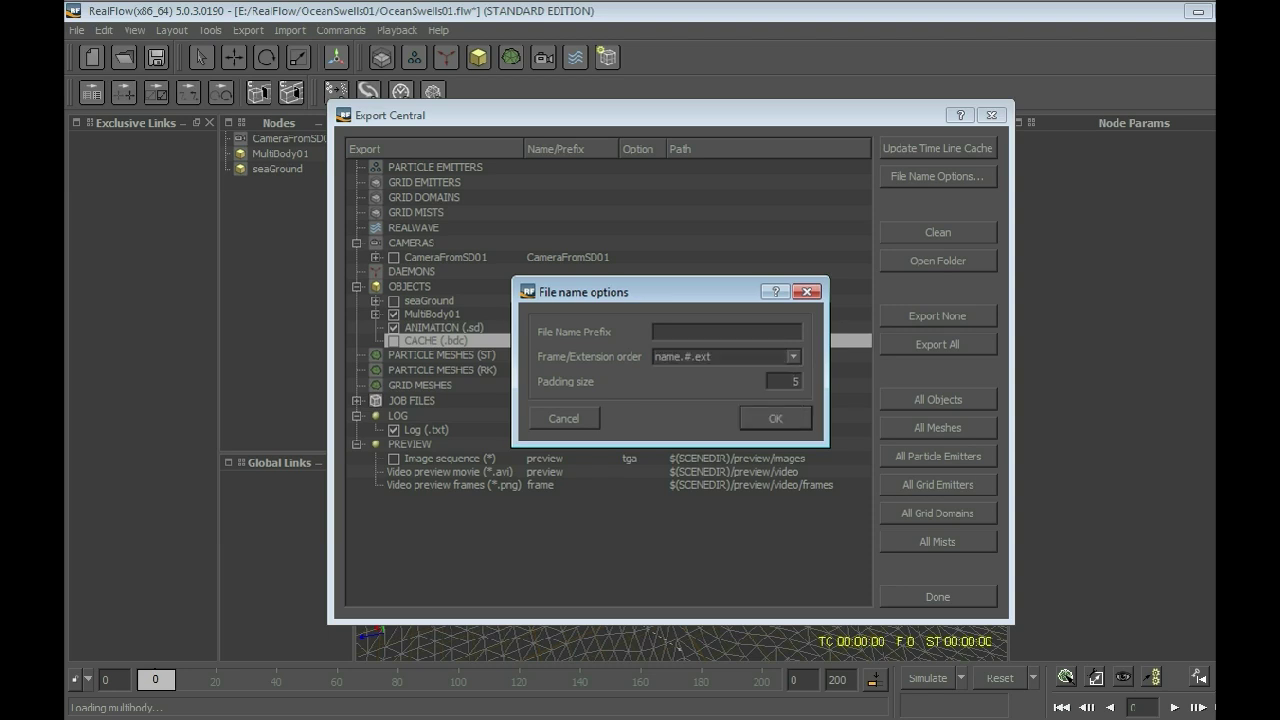
{"action": "double_click", "coordinate": [795, 381]}
{"action": "key", "text": "Return"}
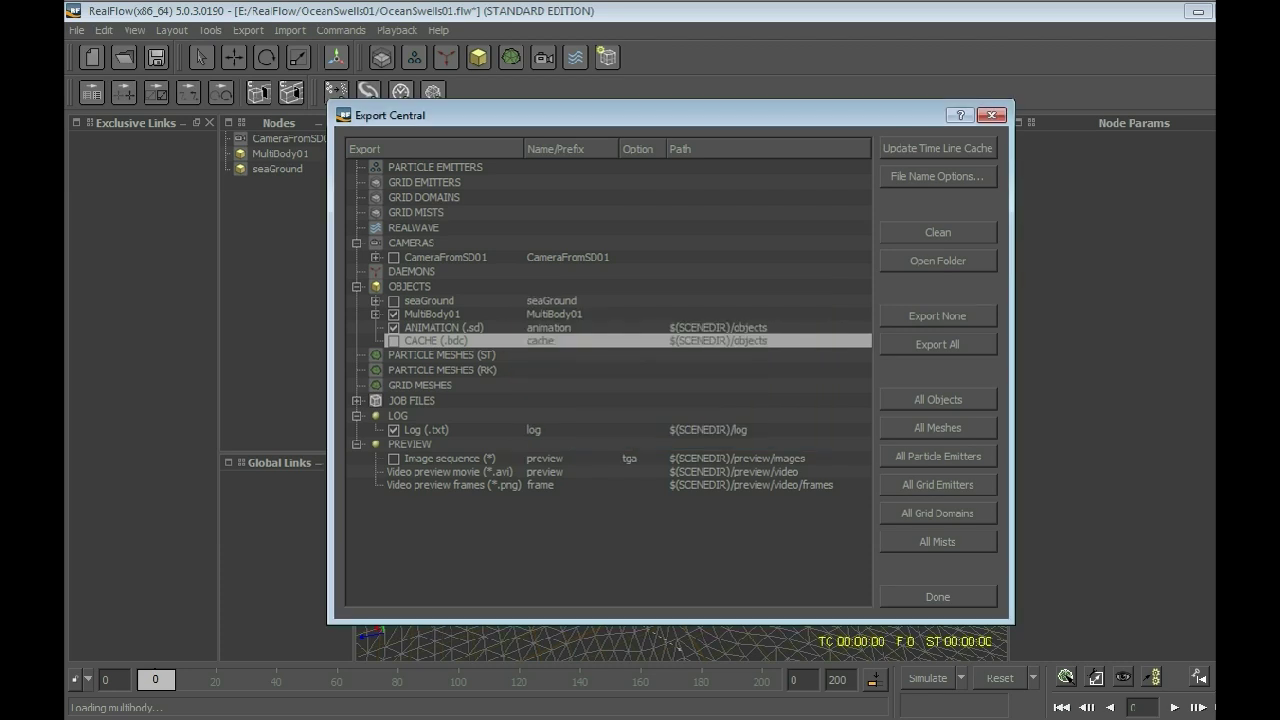
{"action": "key", "text": "Escape"}
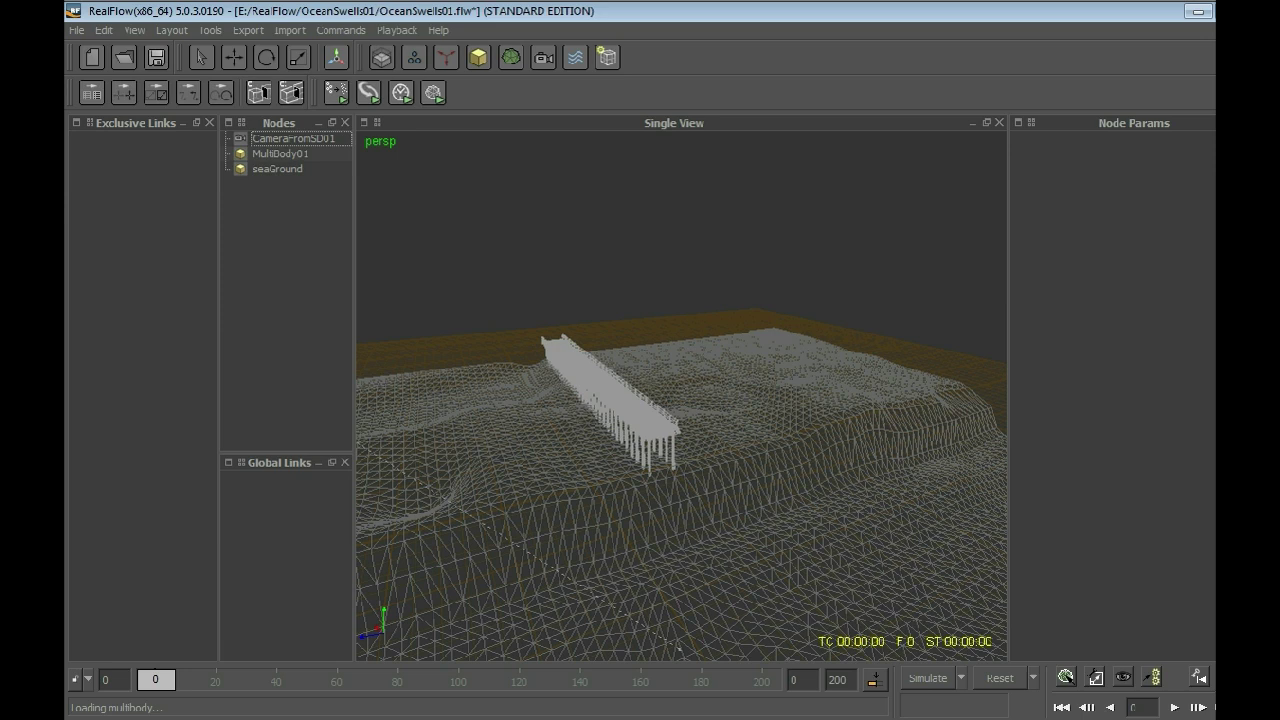
- Group the MultiBody01 and seaGround nodes together
{"action": "left_click", "coordinate": [280, 153]}
{"action": "left_click", "coordinate": [277, 168], "text": "ctrl"}
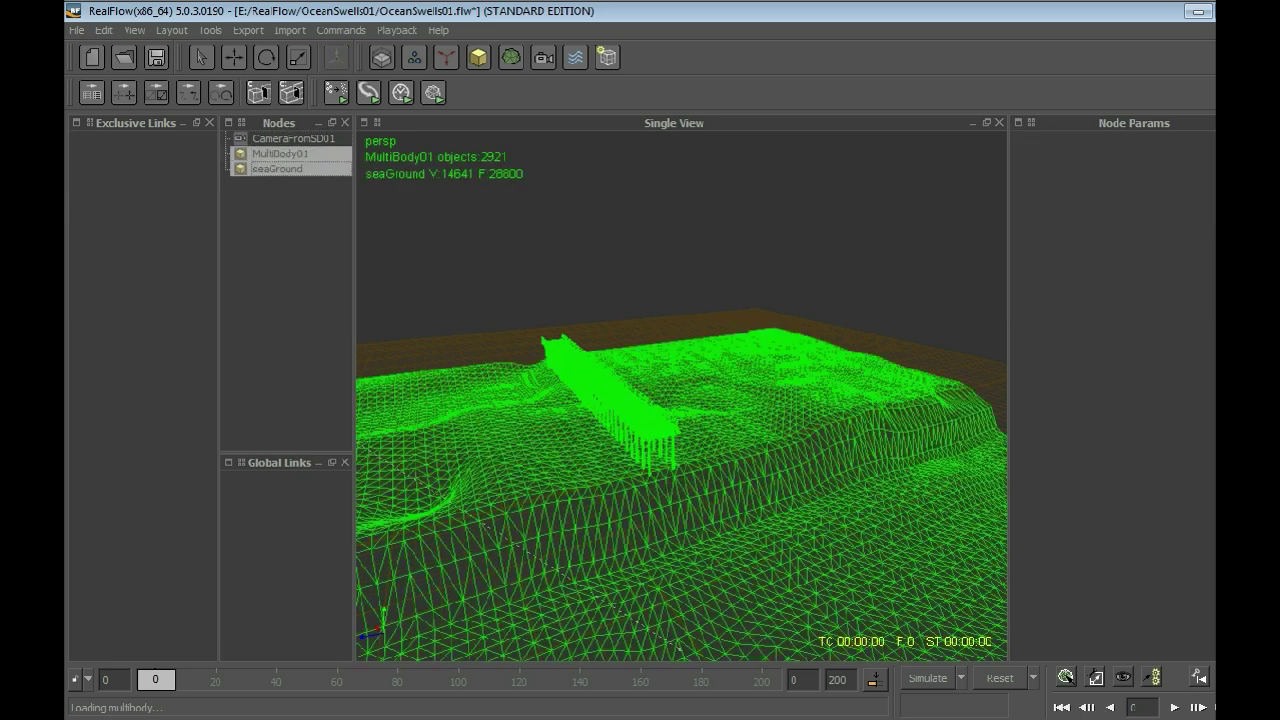
{"action": "right_click", "coordinate": [272, 168]}
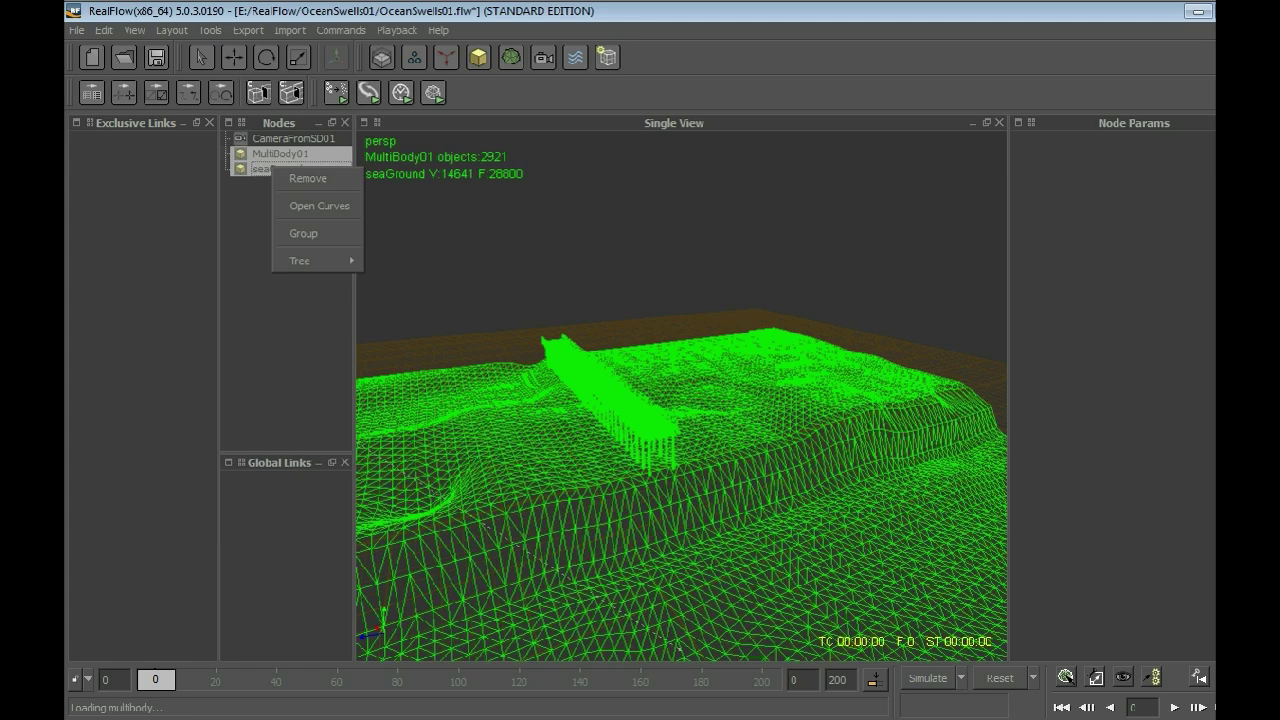
{"action": "left_click", "coordinate": [303, 233]}
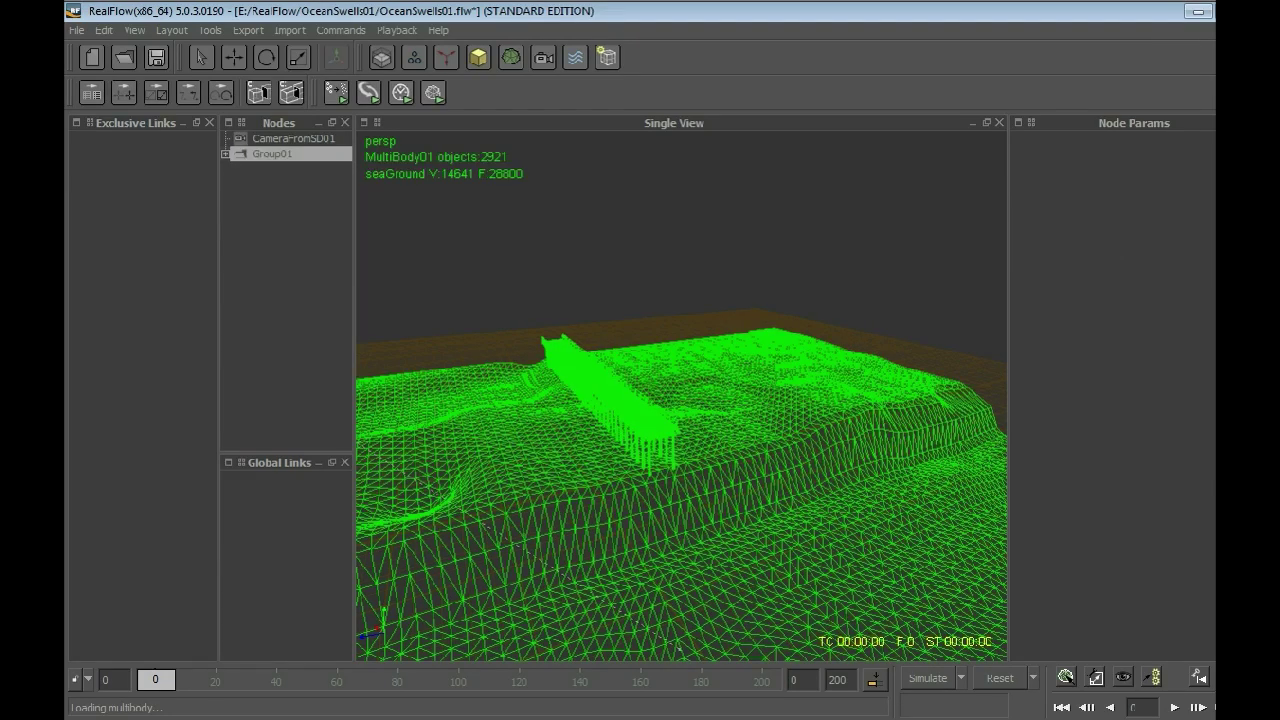
- Rename the new node group to SD, expand it, and save the OceanSwells01 project
{"action": "right_click", "coordinate": [272, 155]}
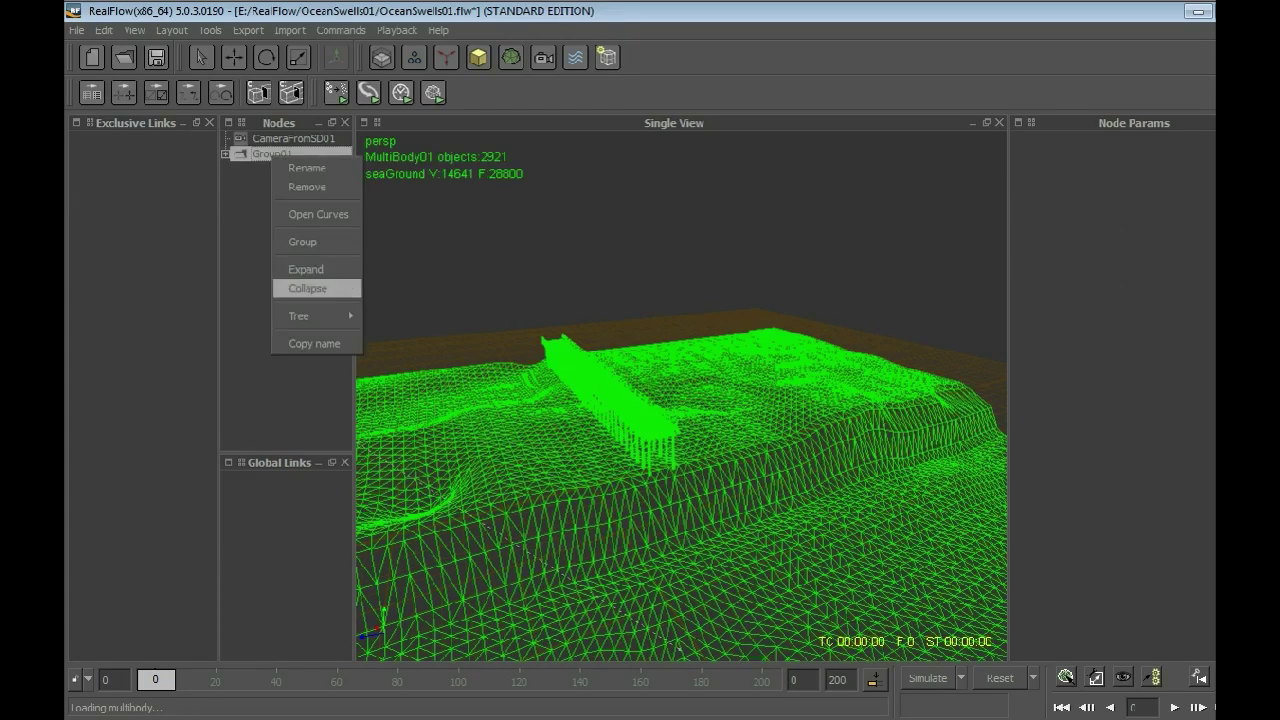
{"action": "left_click", "coordinate": [307, 168]}
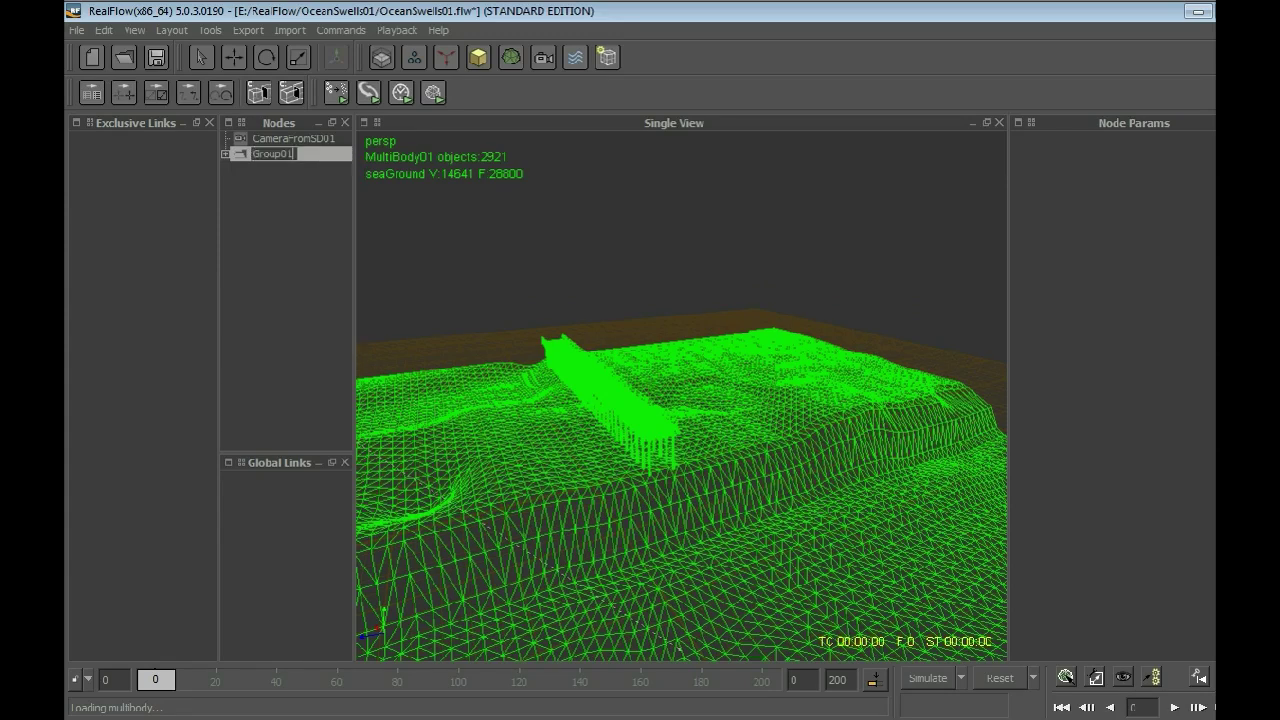
{"action": "key", "text": "BackSpace"}
{"action": "key", "text": "BackSpace"}
{"action": "key", "text": "BackSpace"}
{"action": "key", "text": "BackSpace"}
{"action": "key", "text": "BackSpace"}
{"action": "key", "text": "BackSpace"}
{"action": "key", "text": "BackSpace"}
{"action": "type", "text": "3D"}
{"action": "key", "text": "Return"}
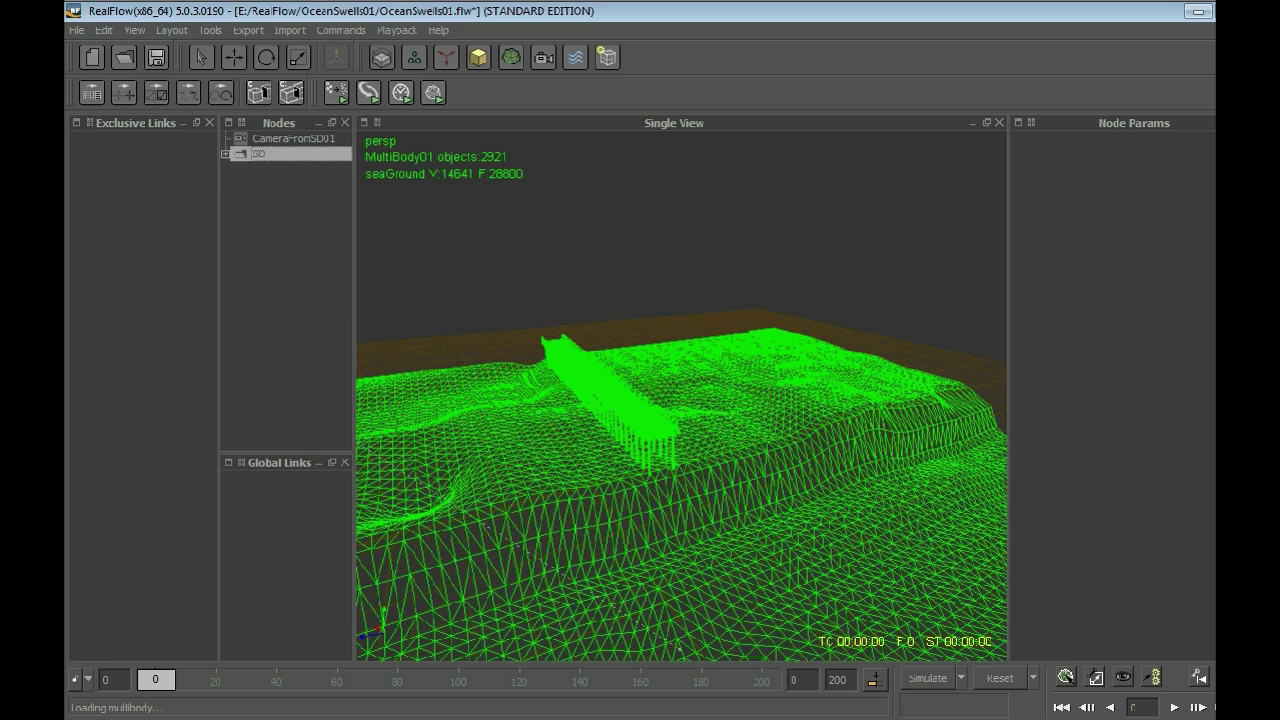
{"action": "left_click", "coordinate": [225, 154]}
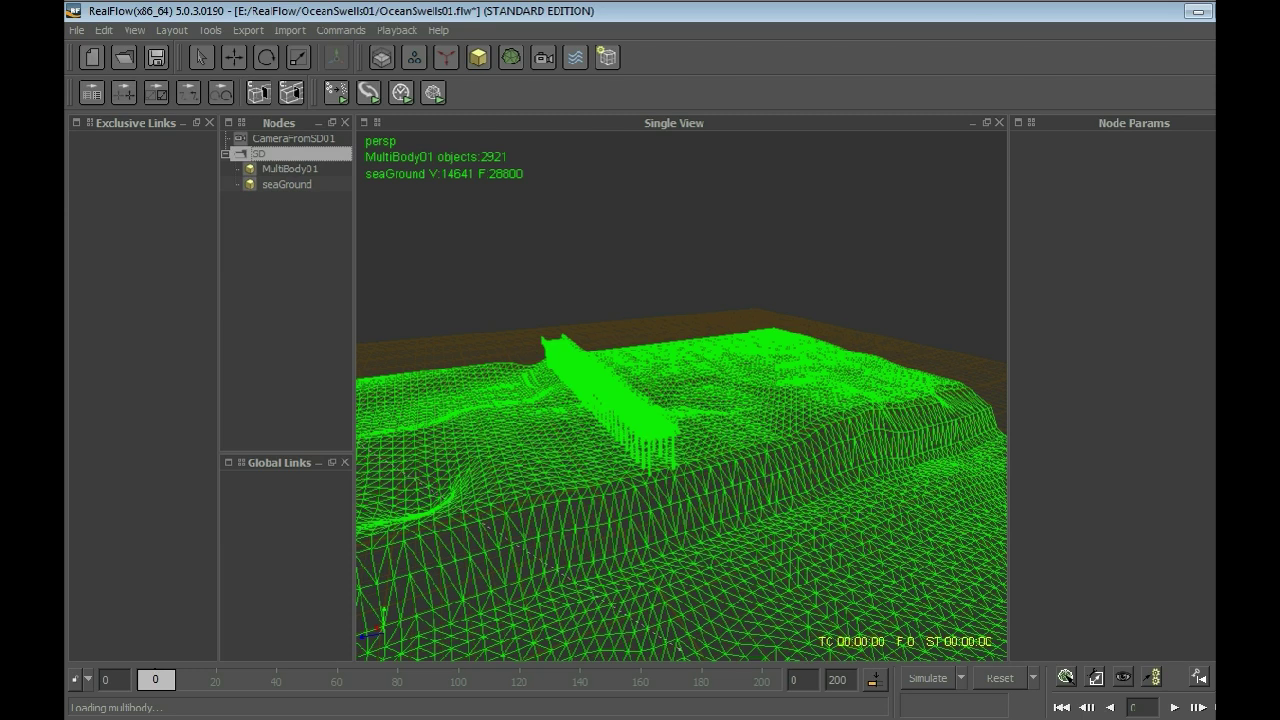
{"action": "left_click", "coordinate": [156, 57]}
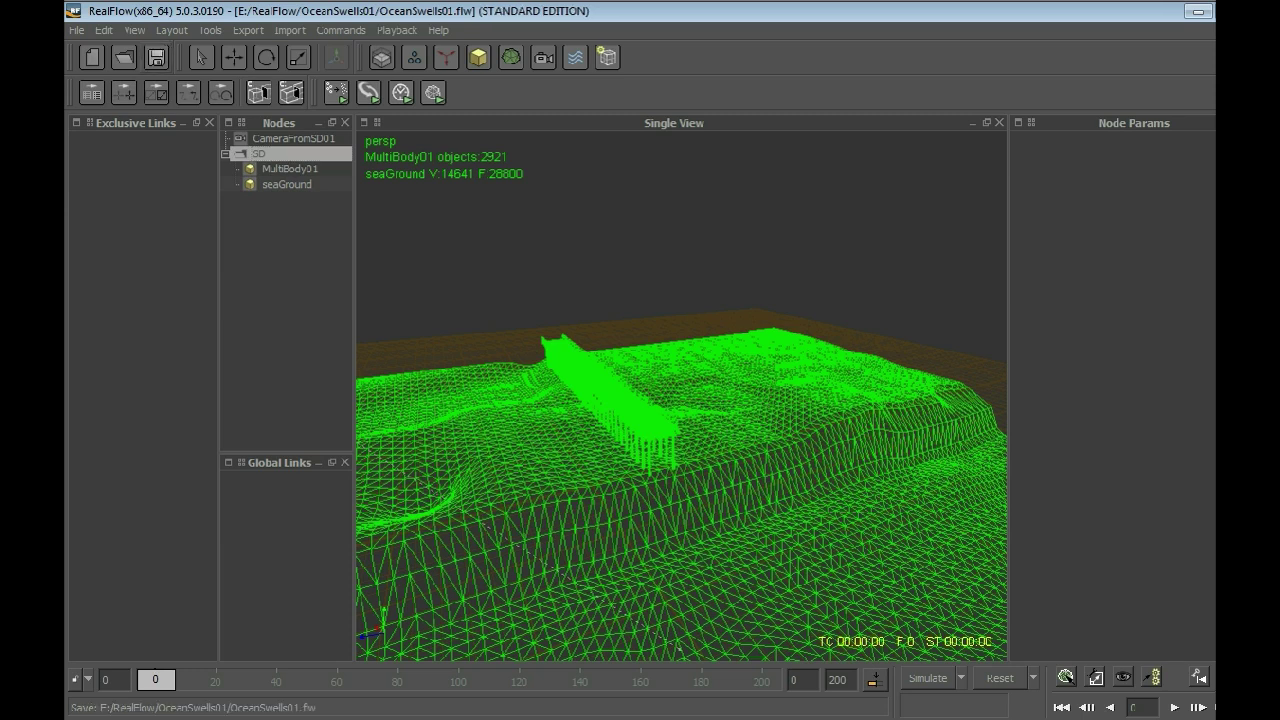